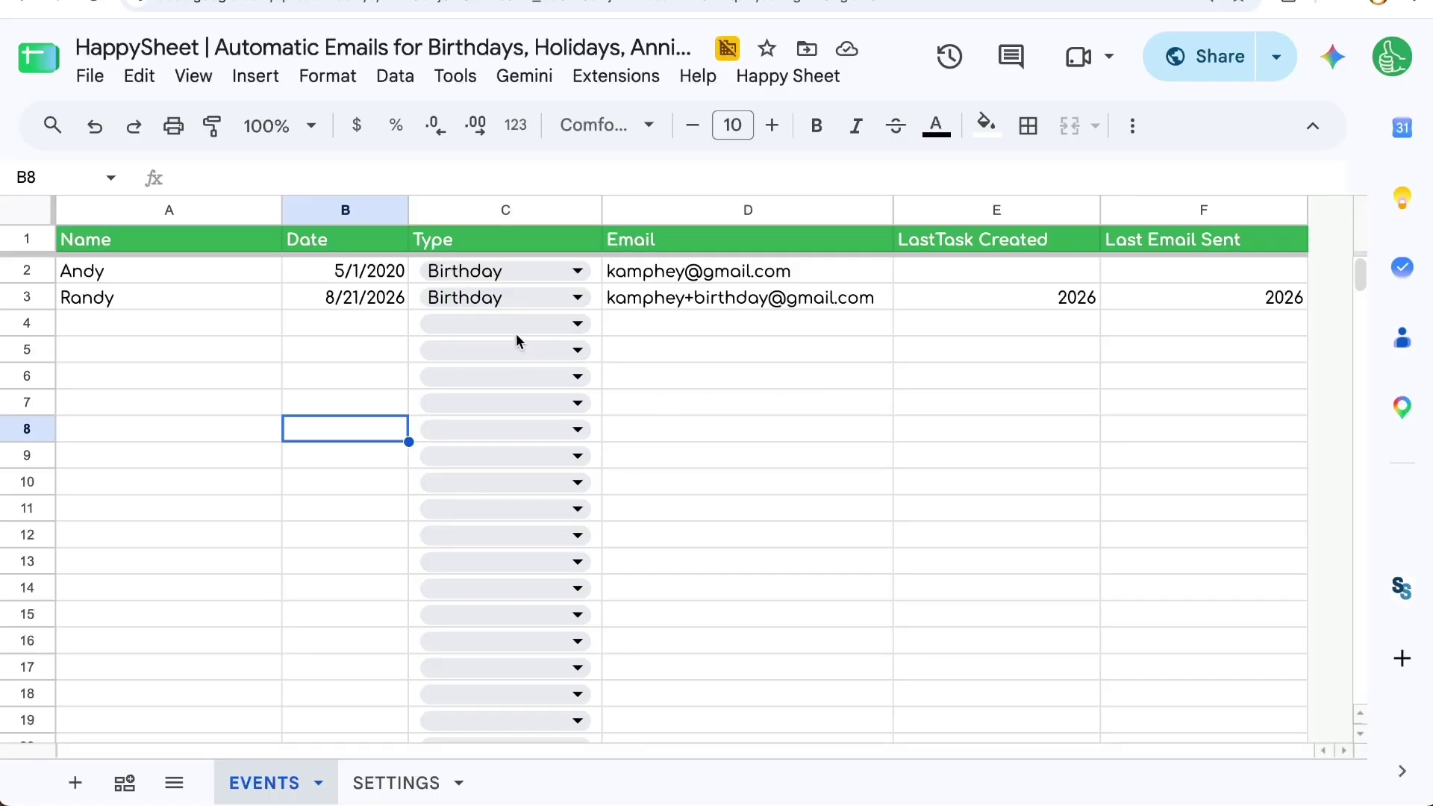
Clear the LastTask Created and Last Email Sent values in row 3 of the EVENTS sheet.
drag(1085, 298, 1233, 306)
key(Delete)
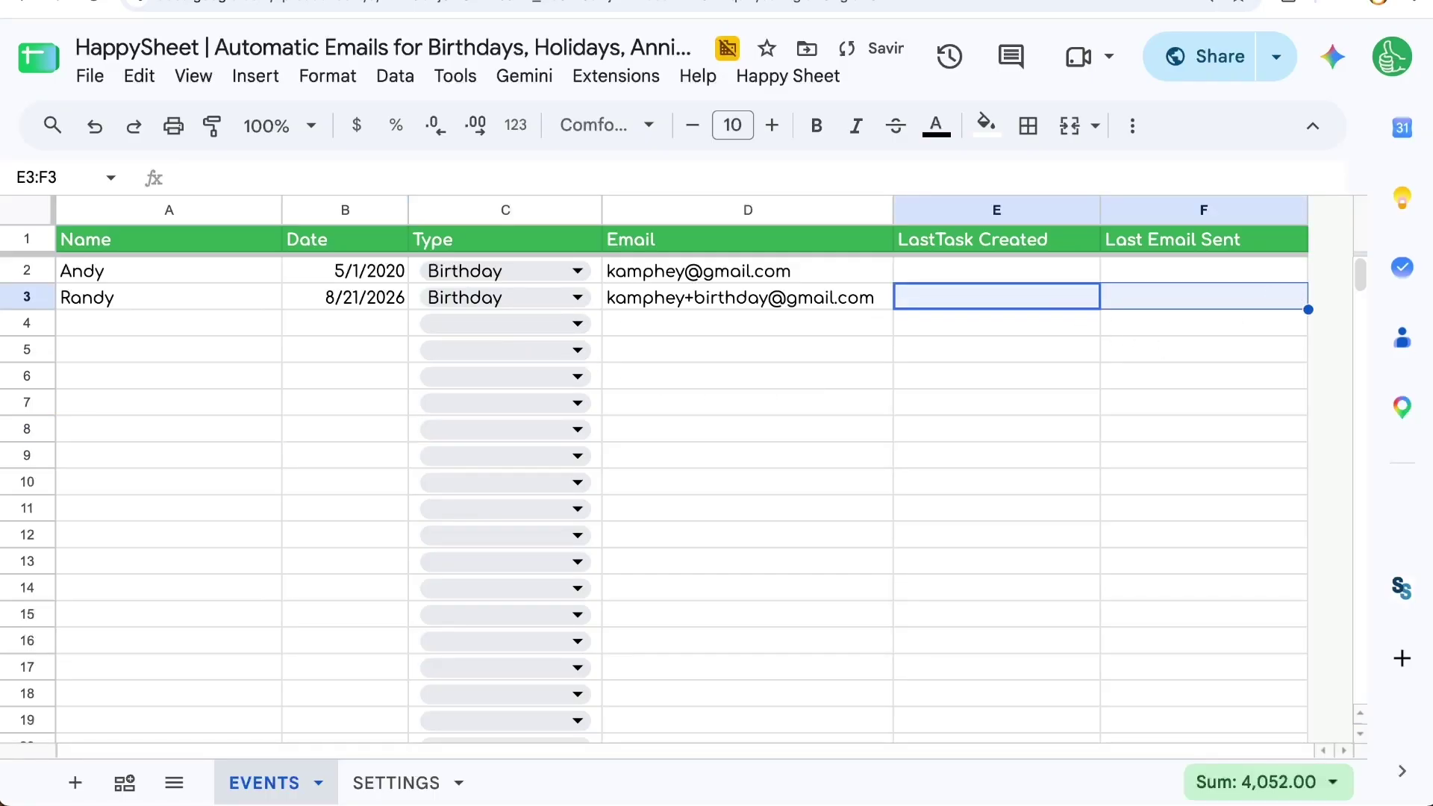
Examine the Name, Date and Type columns on the EVENTS sheet and the Event Types list on the SETTINGS sheet.
click(173, 292)
drag(199, 273, 216, 619)
drag(373, 270, 394, 495)
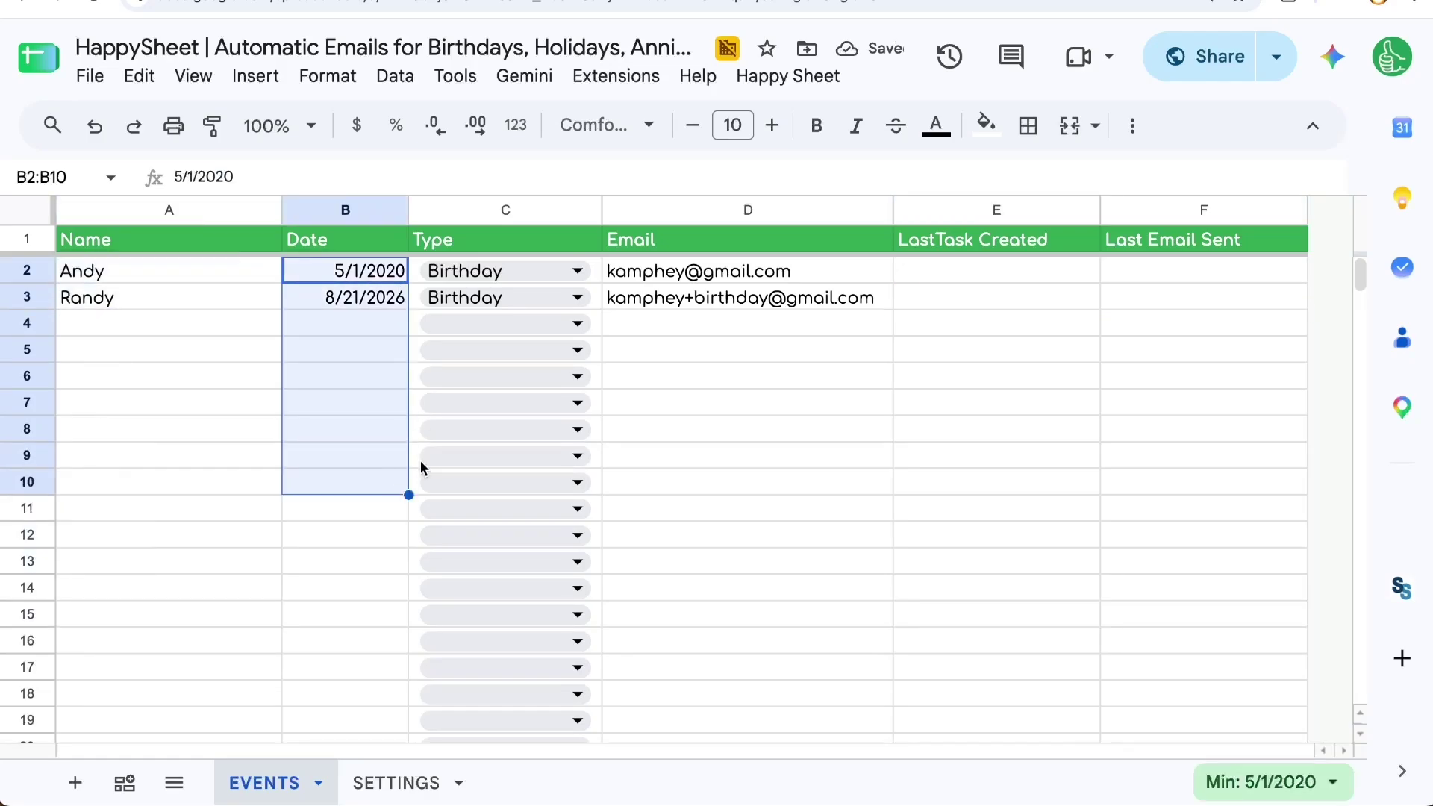
click(564, 323)
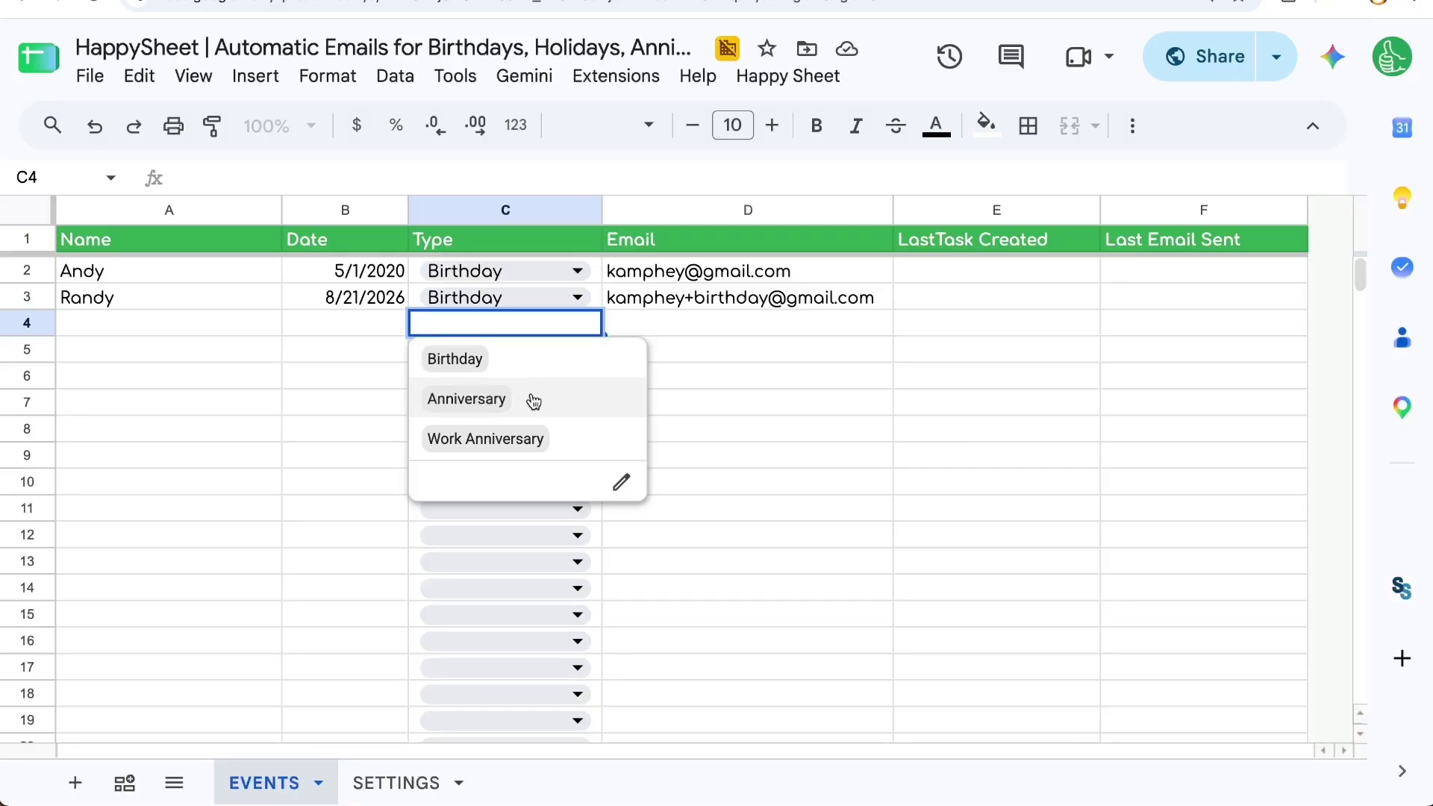
click(373, 782)
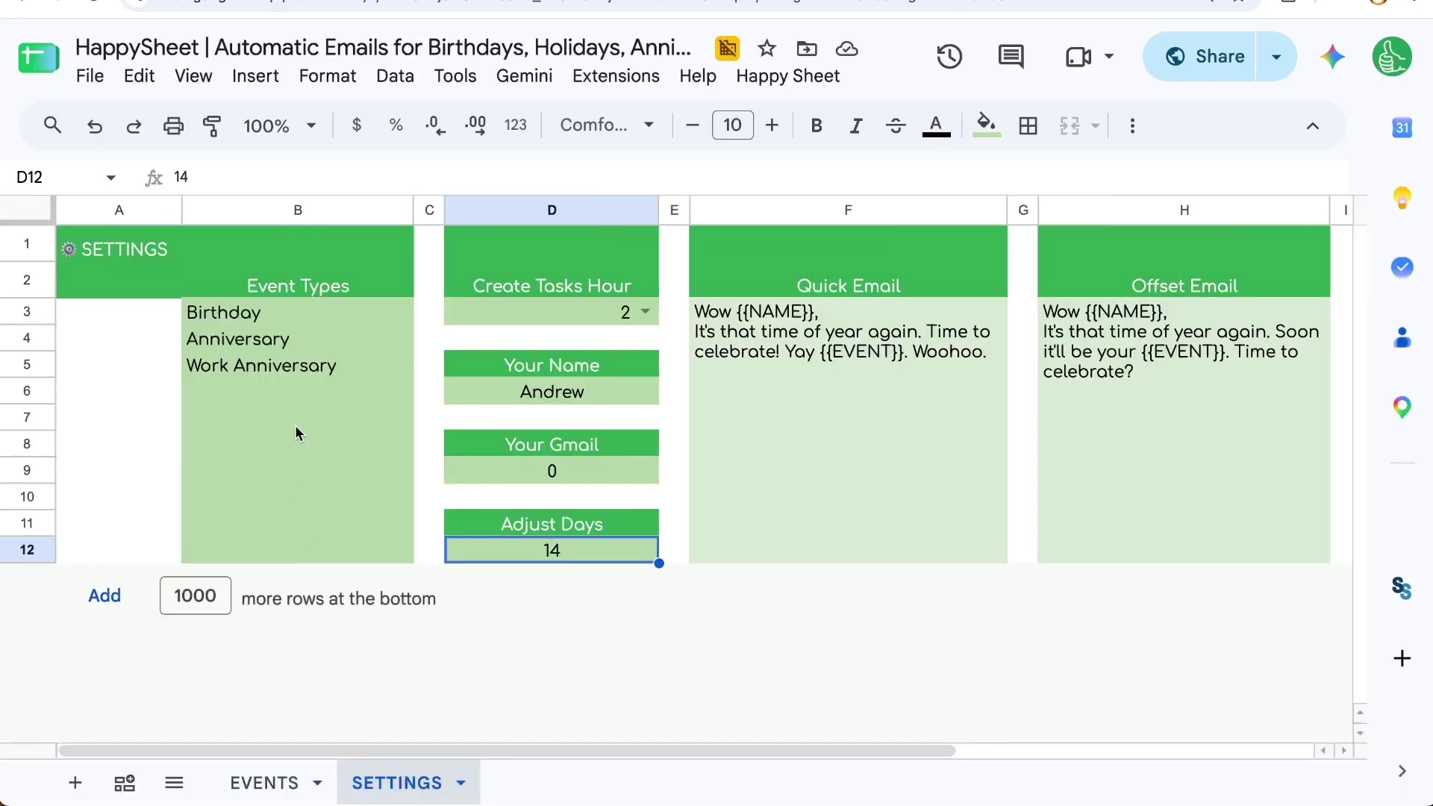
click(303, 392)
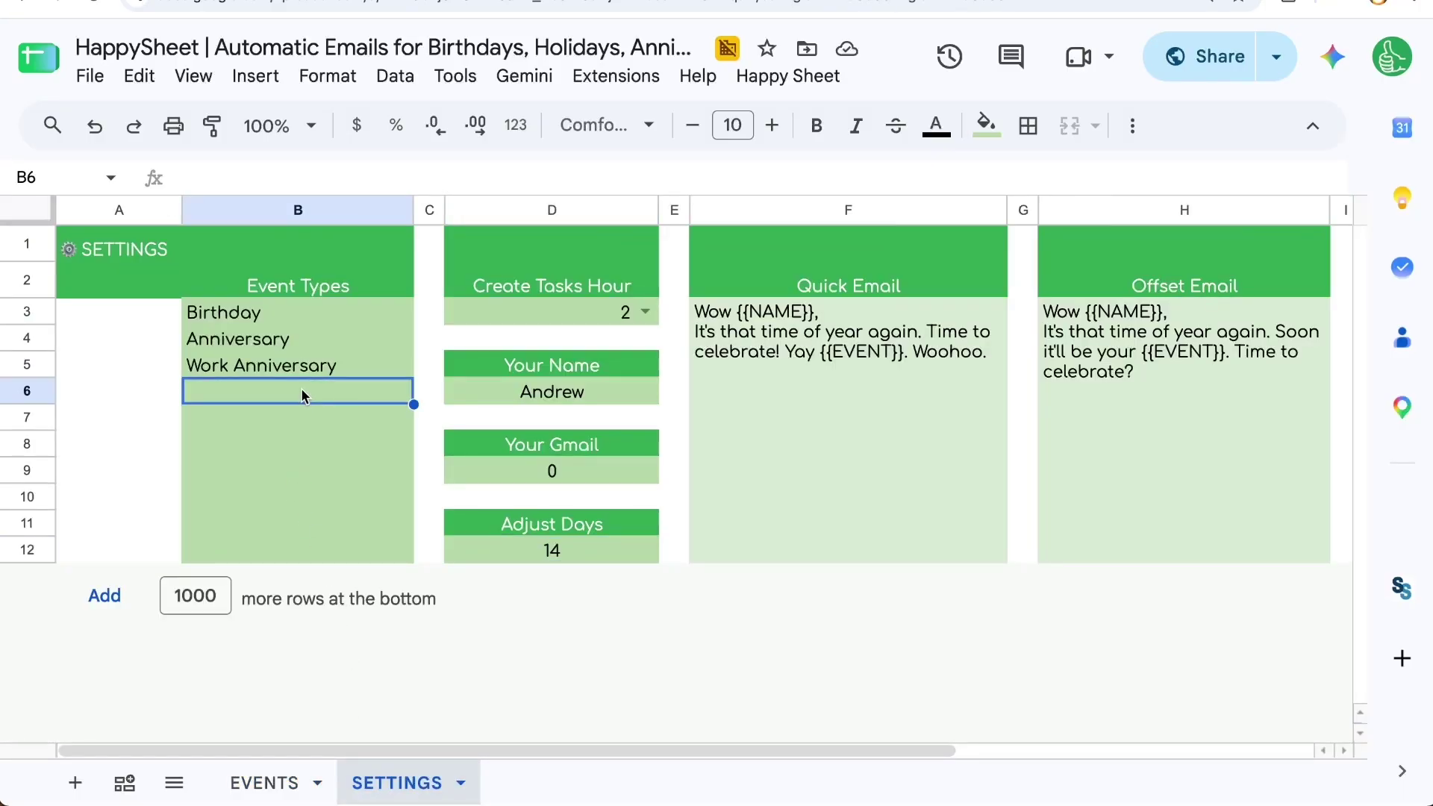
drag(283, 394, 278, 565)
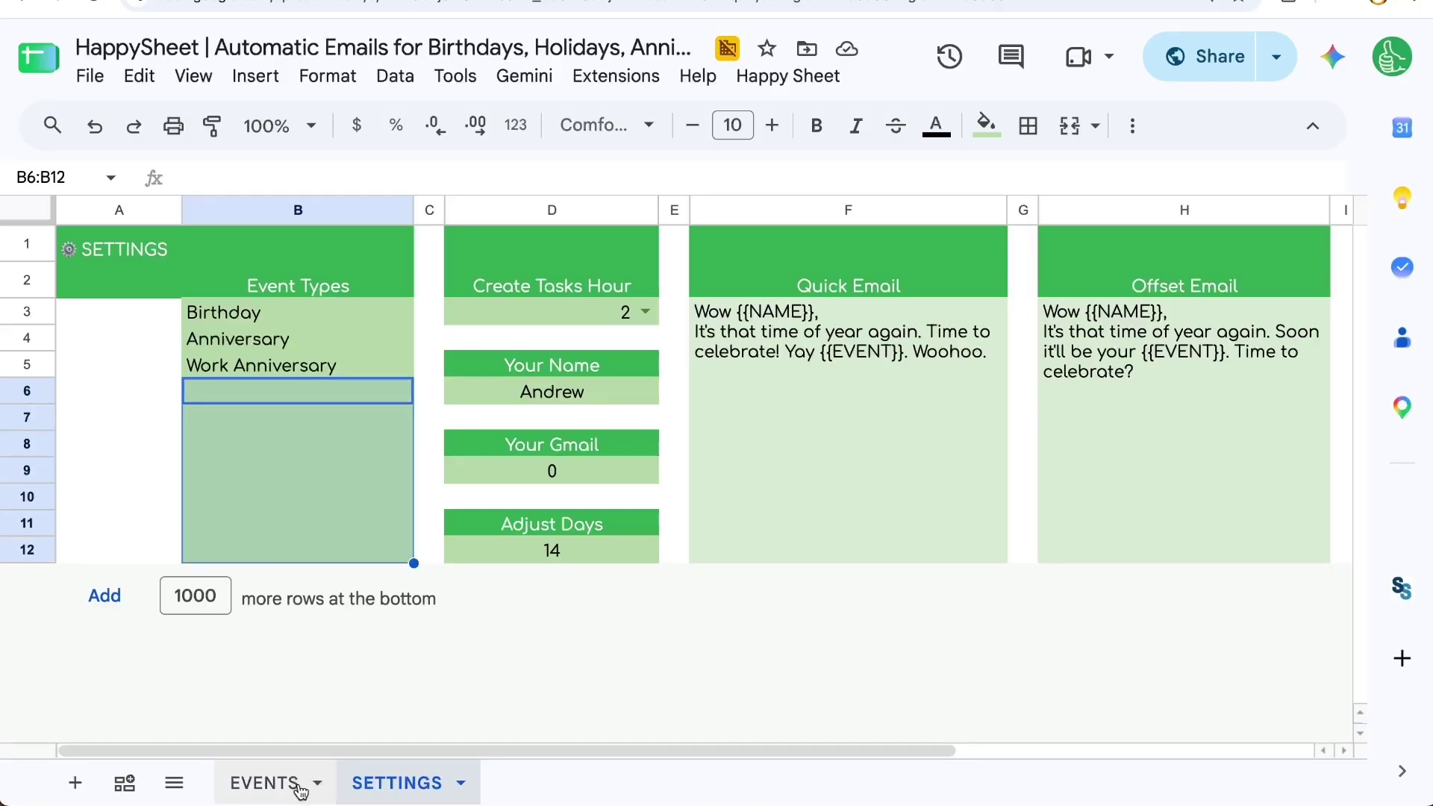
Run Create Today's Tasks from the Happy Sheet commands on the EVENTS sheet.
click(266, 783)
click(675, 324)
click(713, 299)
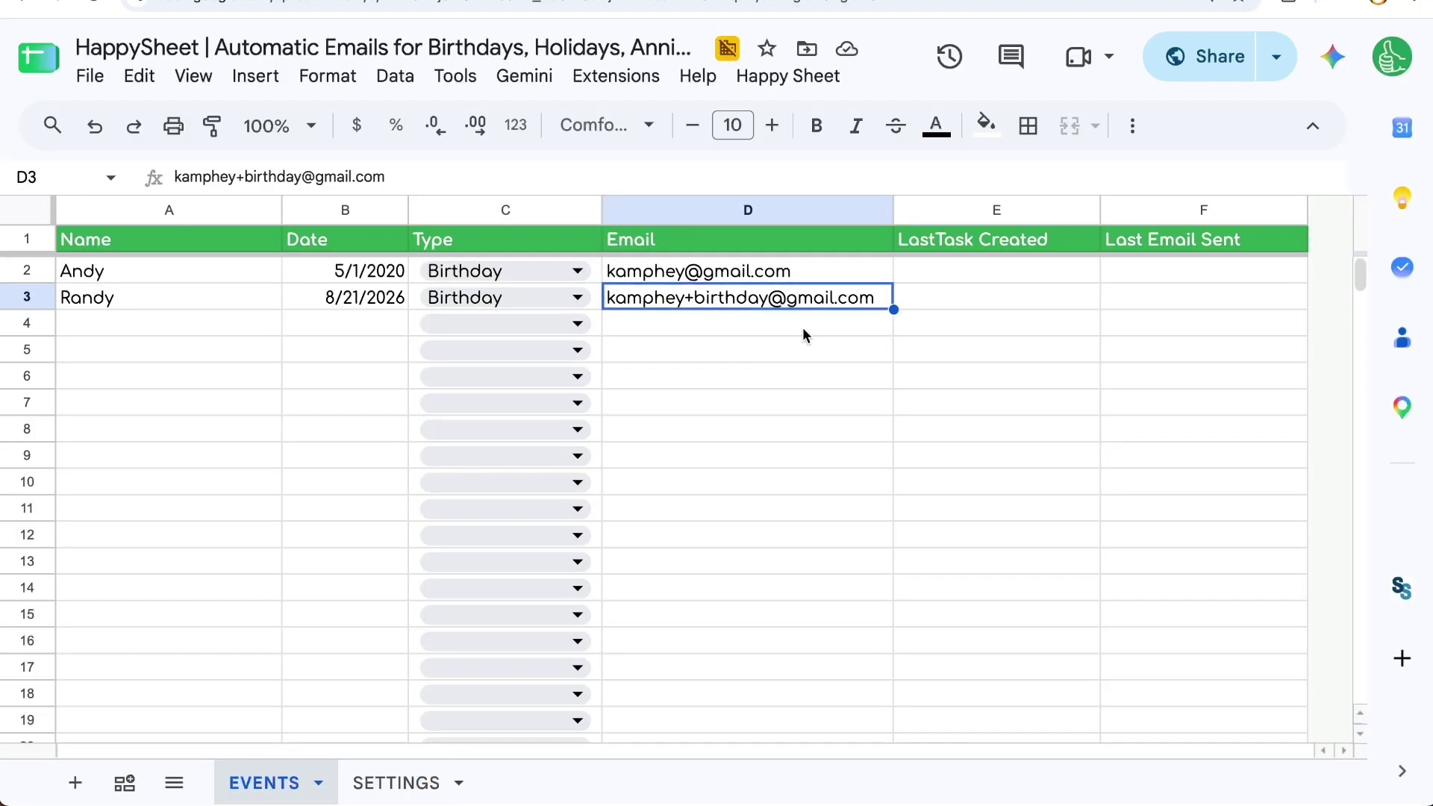
click(778, 75)
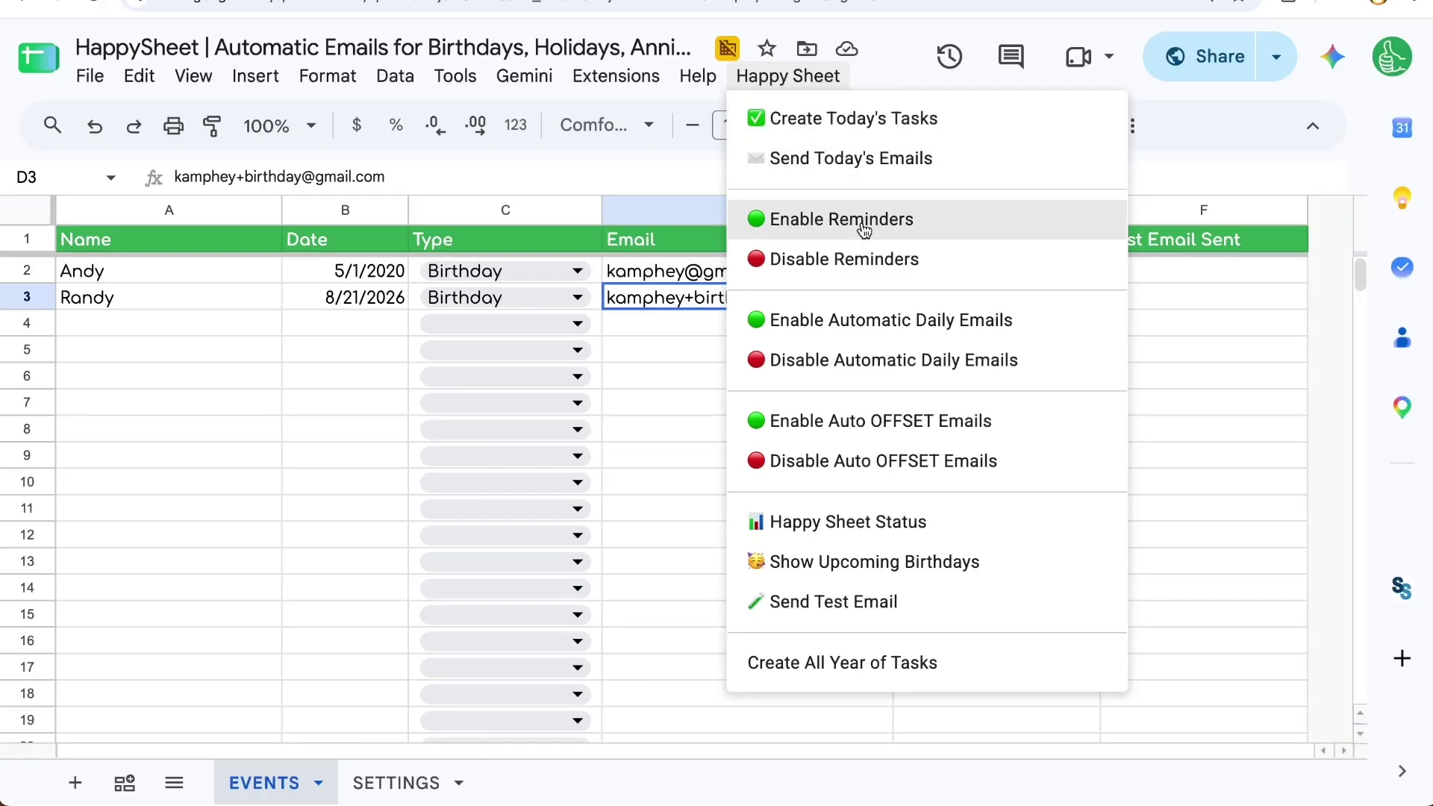
click(783, 118)
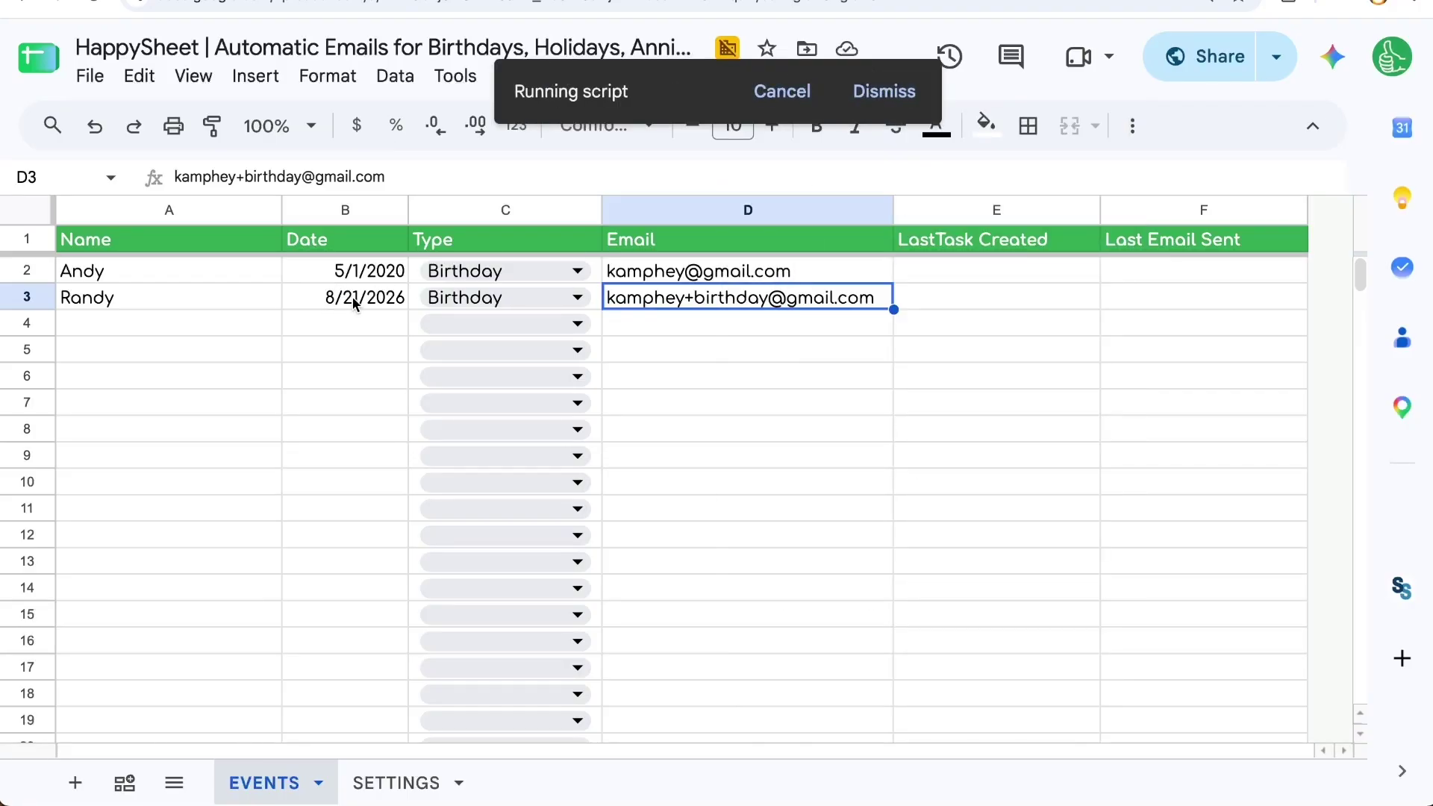
Mark today's birthday reminder as completed in the Happy Events task list, and close Google Tasks.
click(1402, 267)
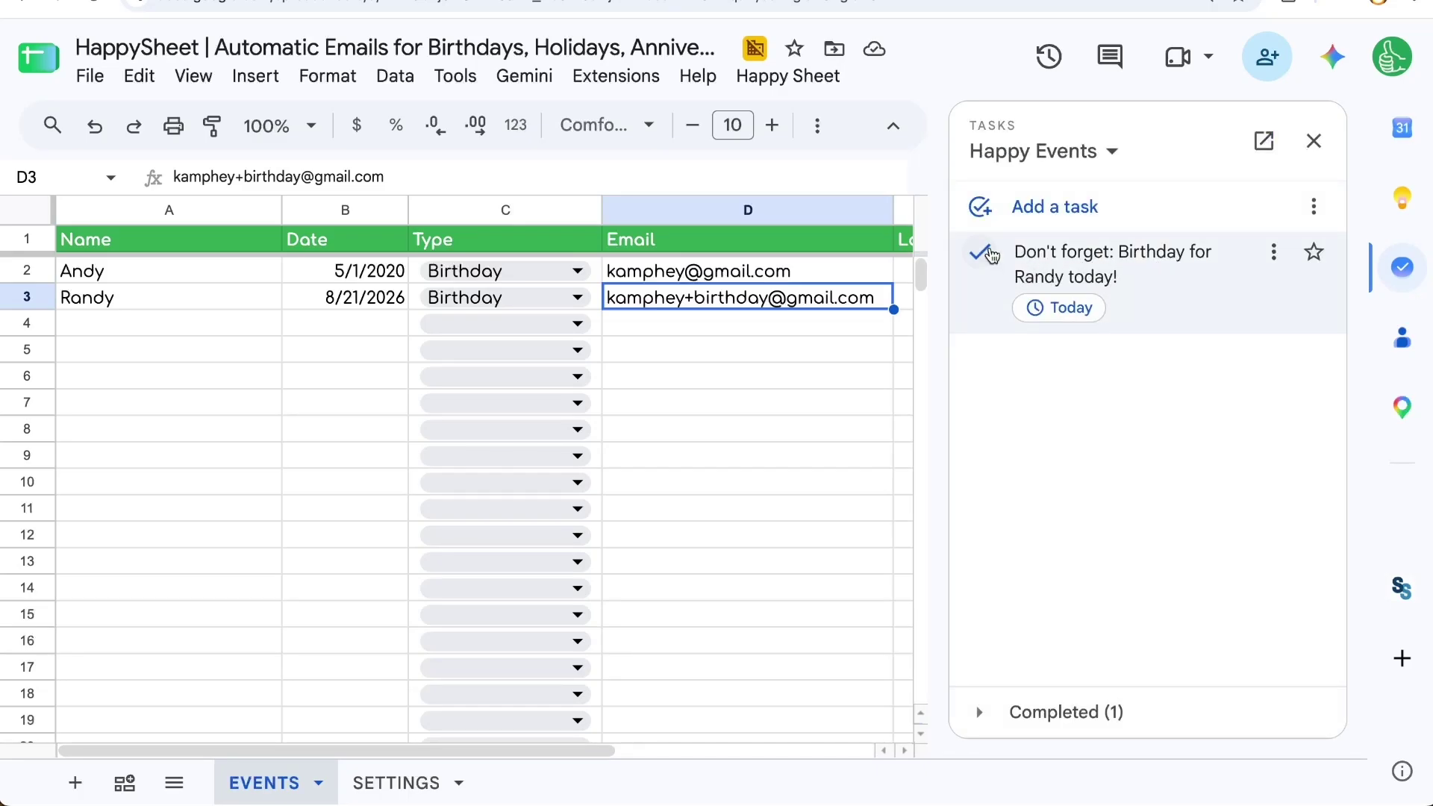
click(979, 251)
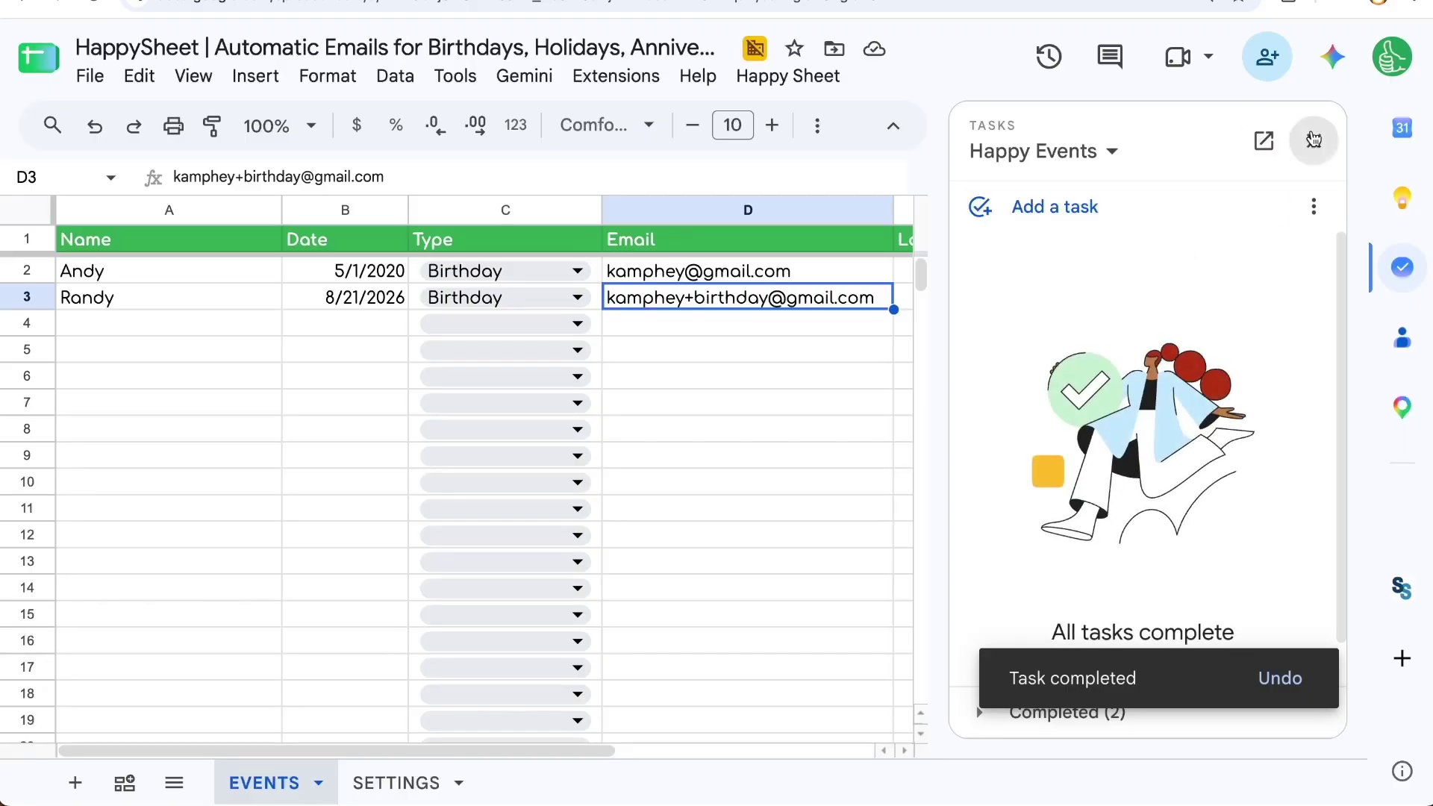
click(1314, 141)
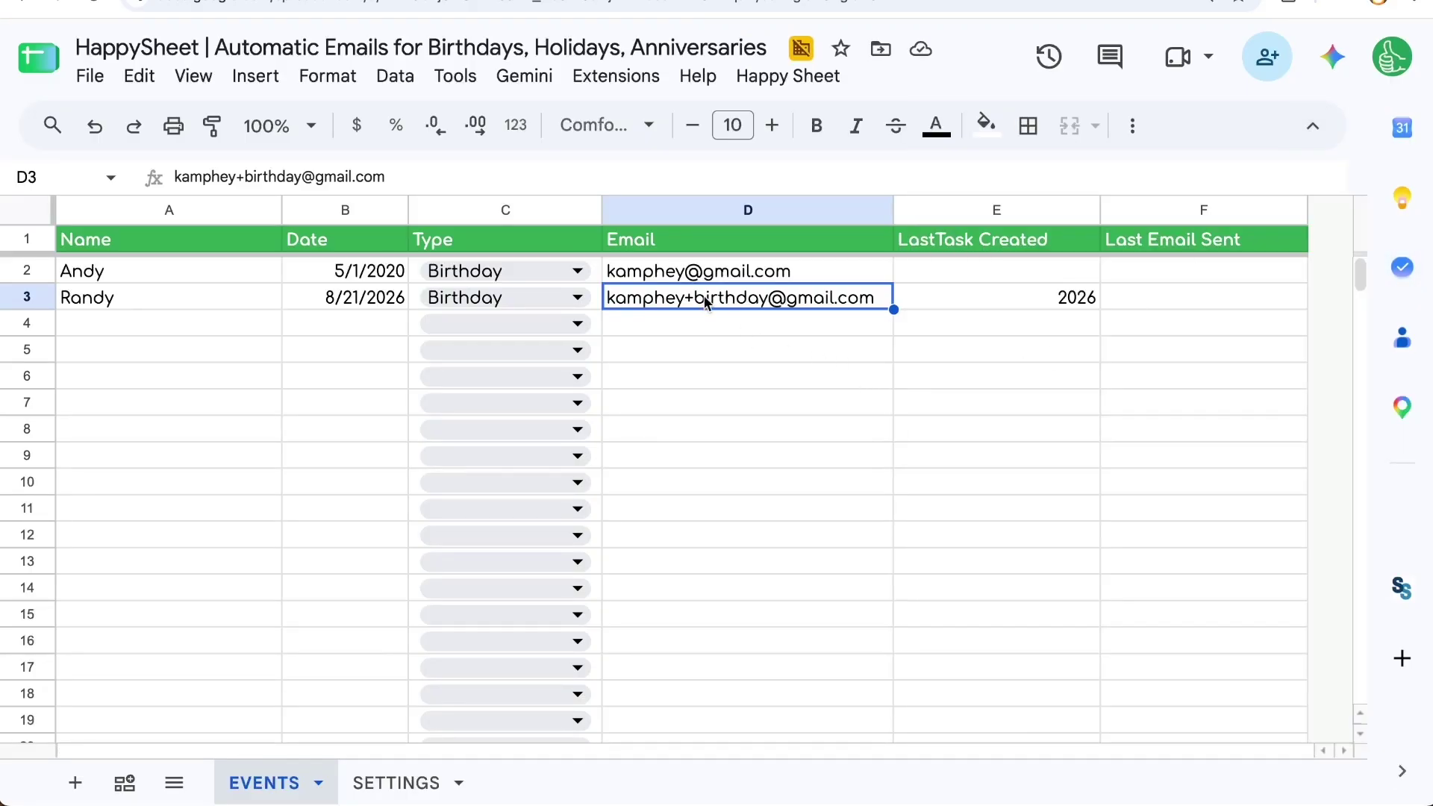
Run Send Today's Emails from the Happy Sheet commands.
click(787, 76)
click(834, 165)
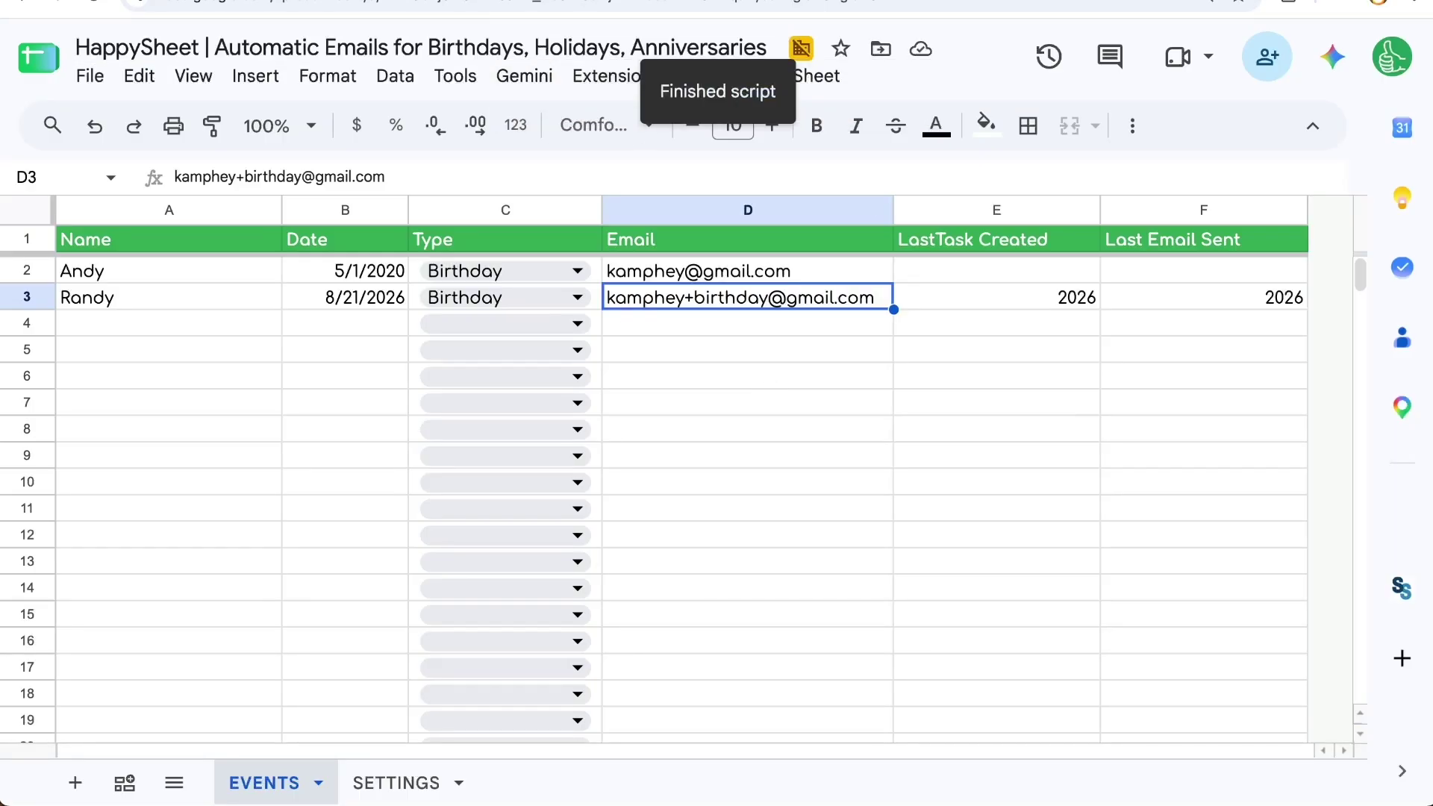
Switch to Gmail and read the body of the sent Happy Birthday! email, then return to the spreadsheet.
click(373, 1)
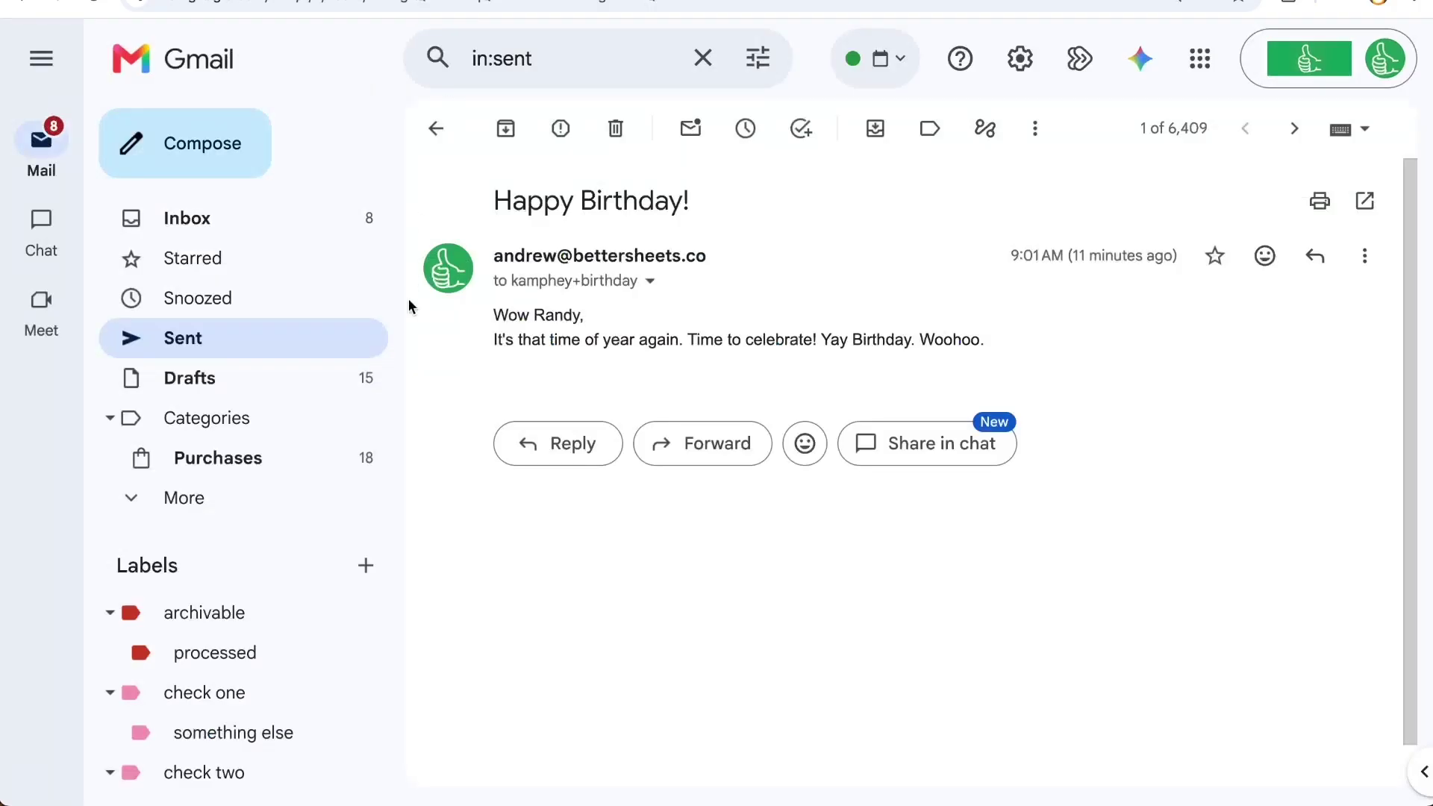
drag(504, 314, 1119, 355)
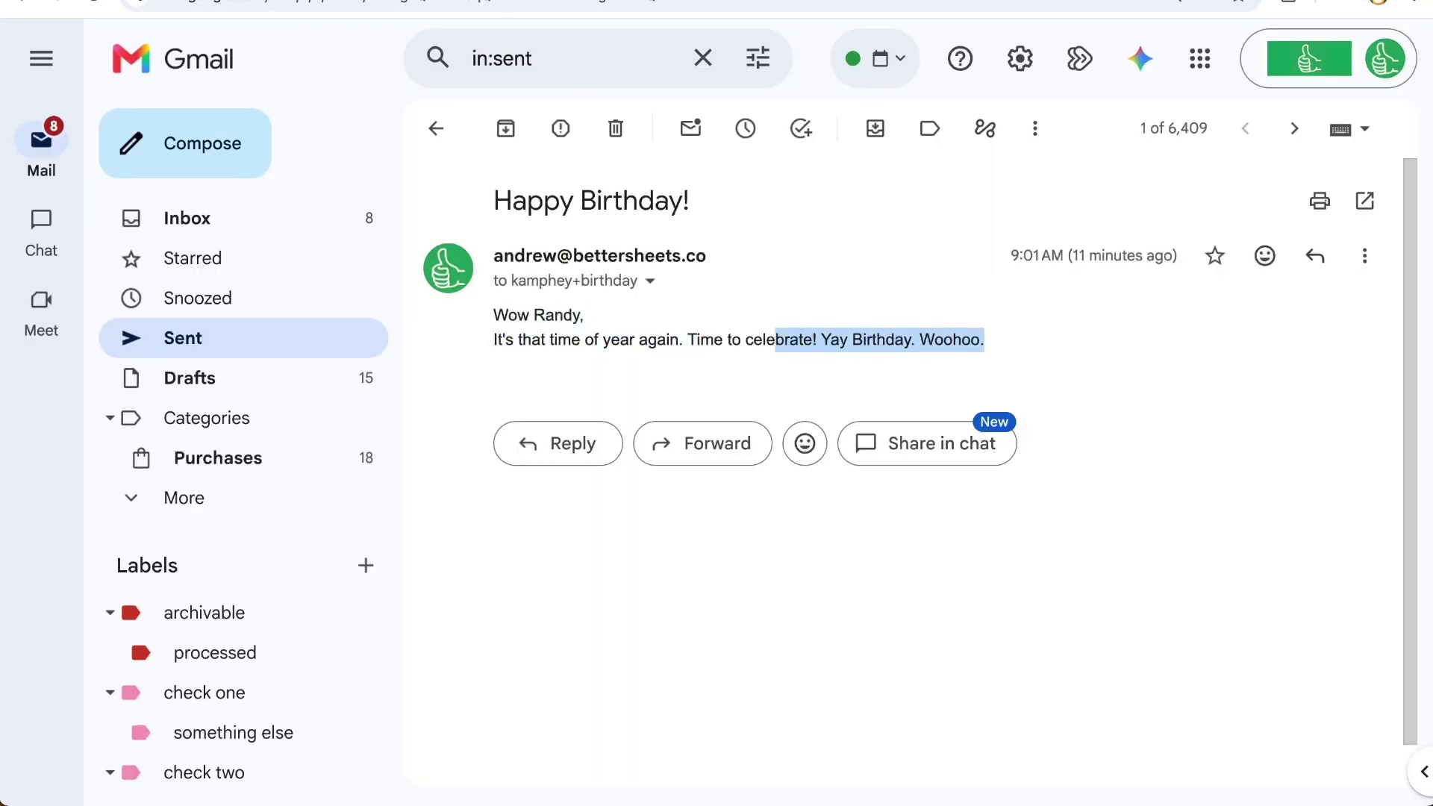
click(228, 11)
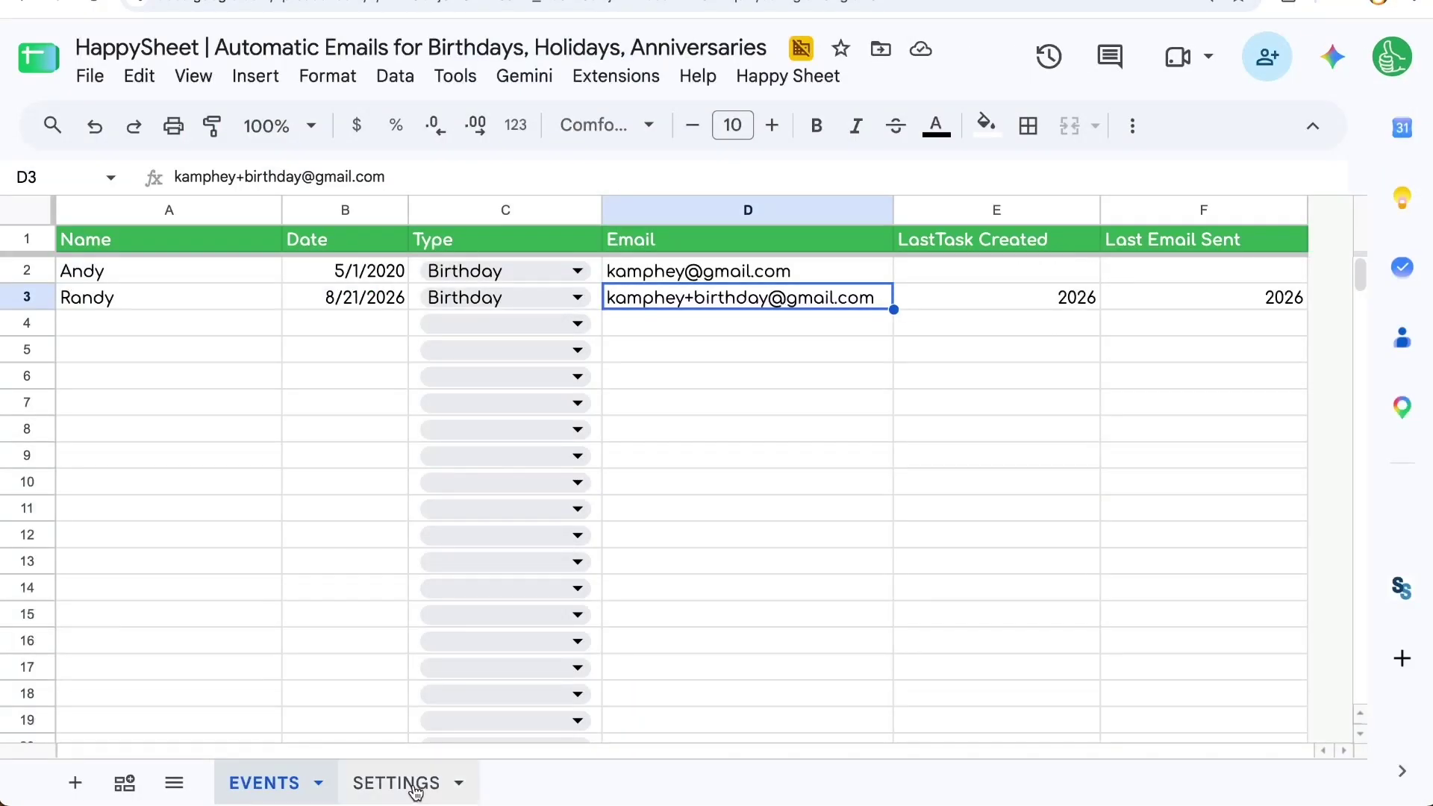
Examine the {{NAME}} and {{EVENT}} placeholders in the Quick Email template on the SETTINGS sheet, leaving the template without saving edits.
click(380, 783)
click(880, 356)
double_click(858, 342)
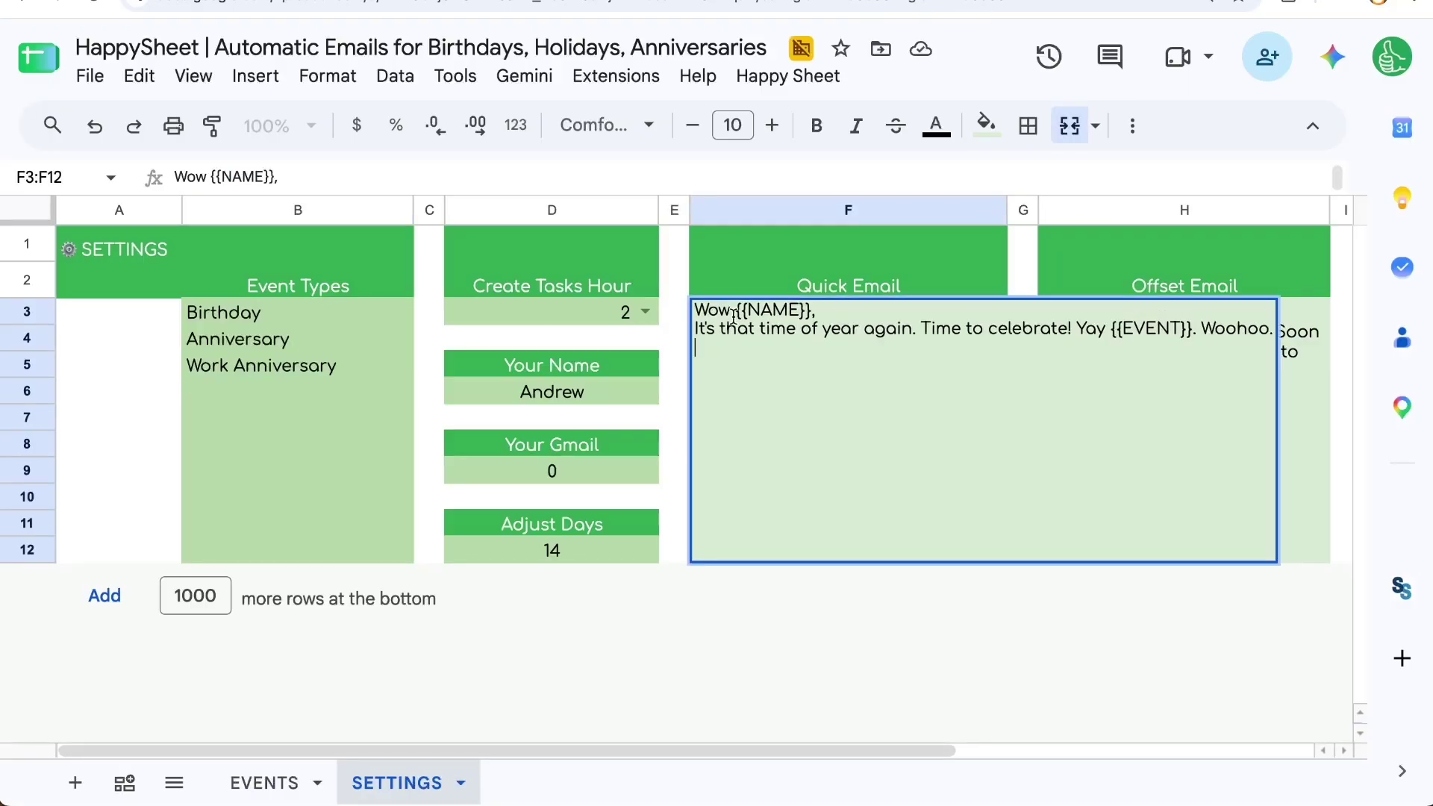
drag(736, 309, 801, 309)
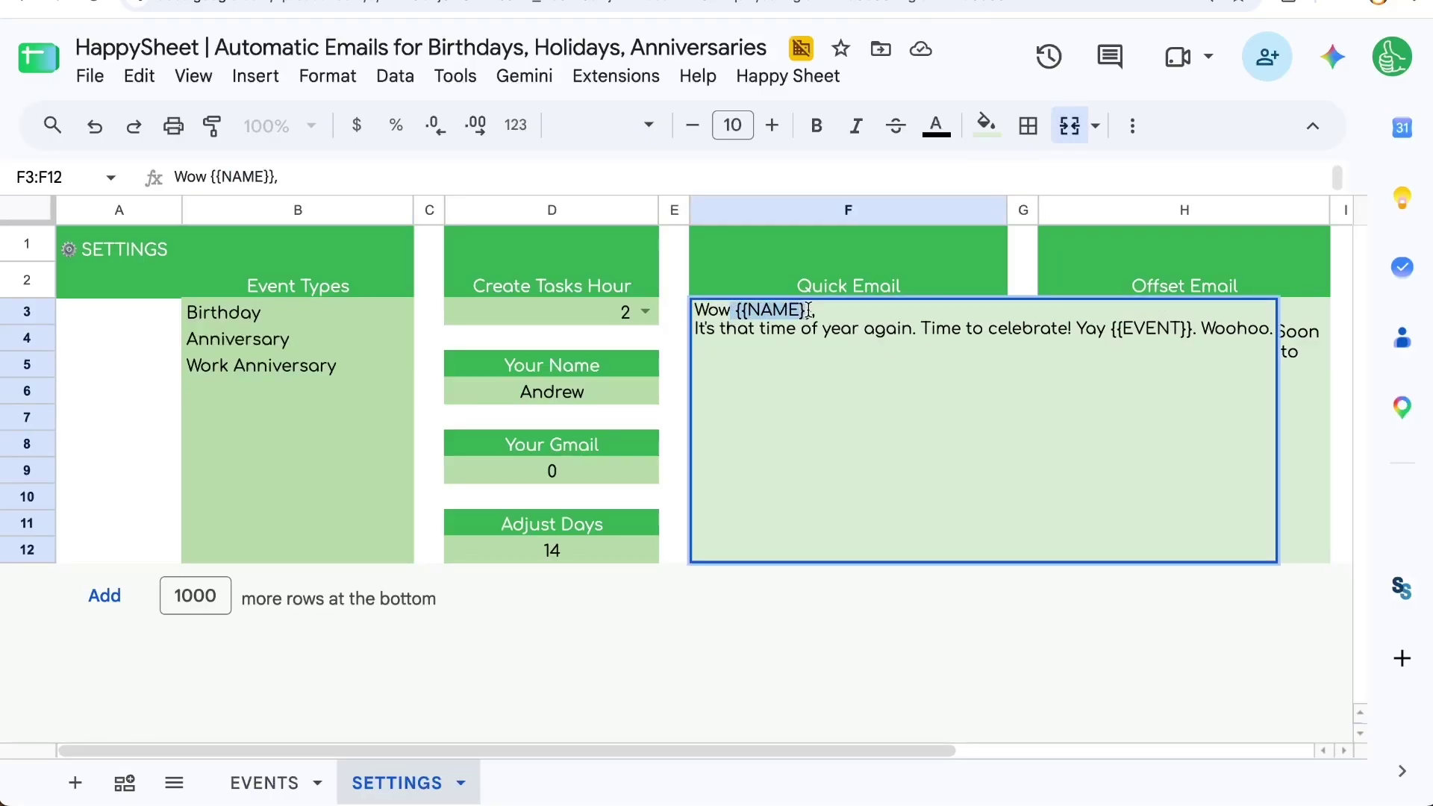
click(1109, 329)
drag(1109, 329, 1192, 329)
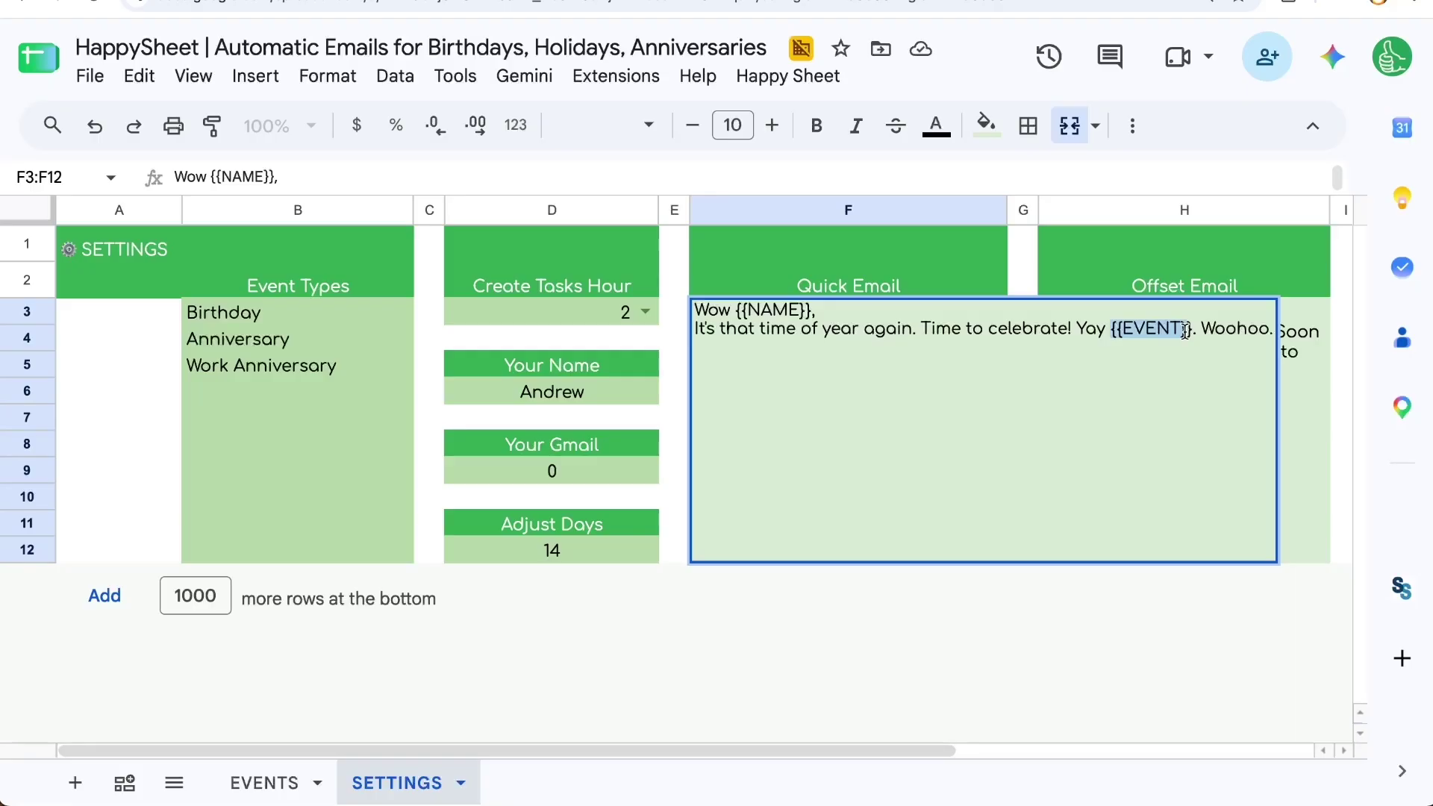
click(1038, 394)
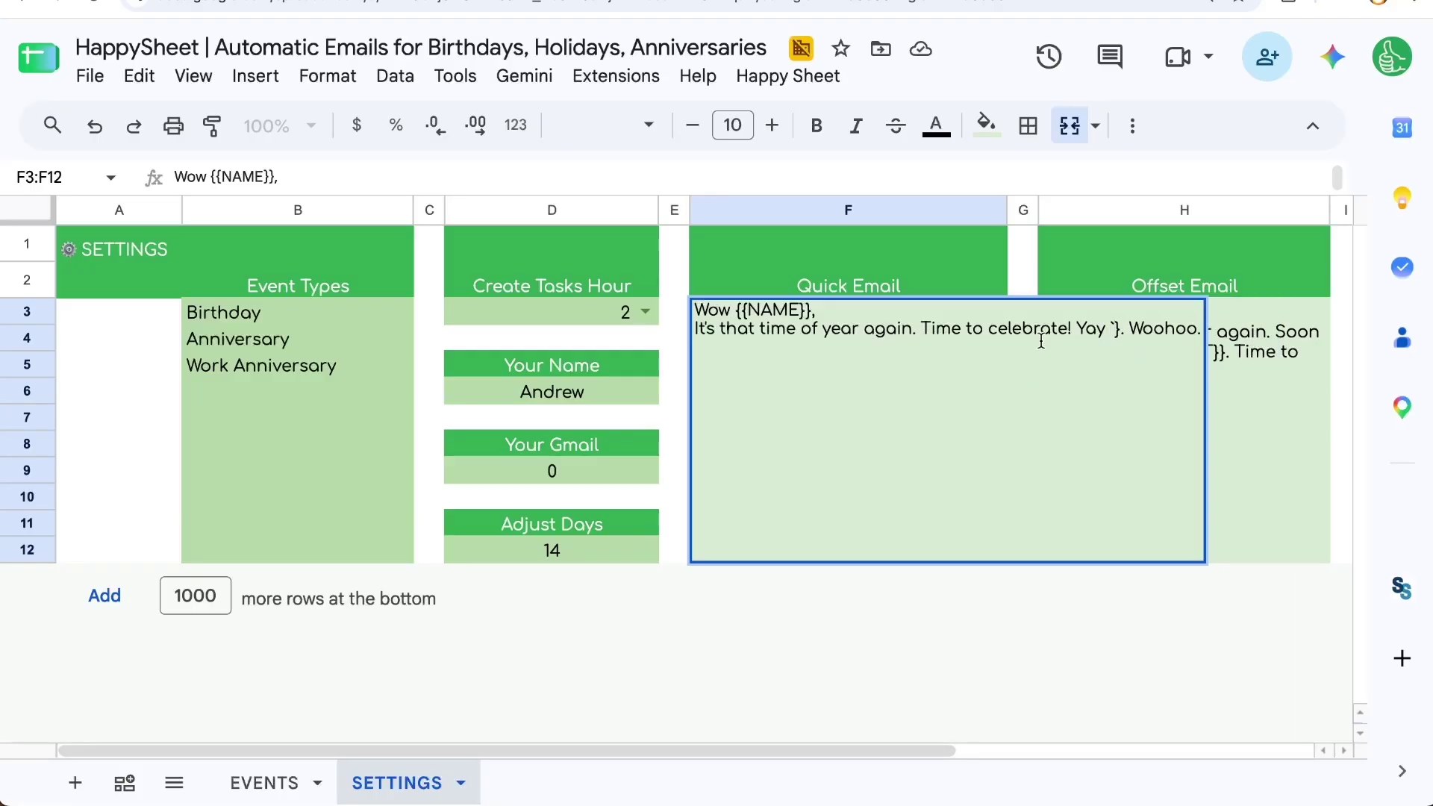
key(Escape)
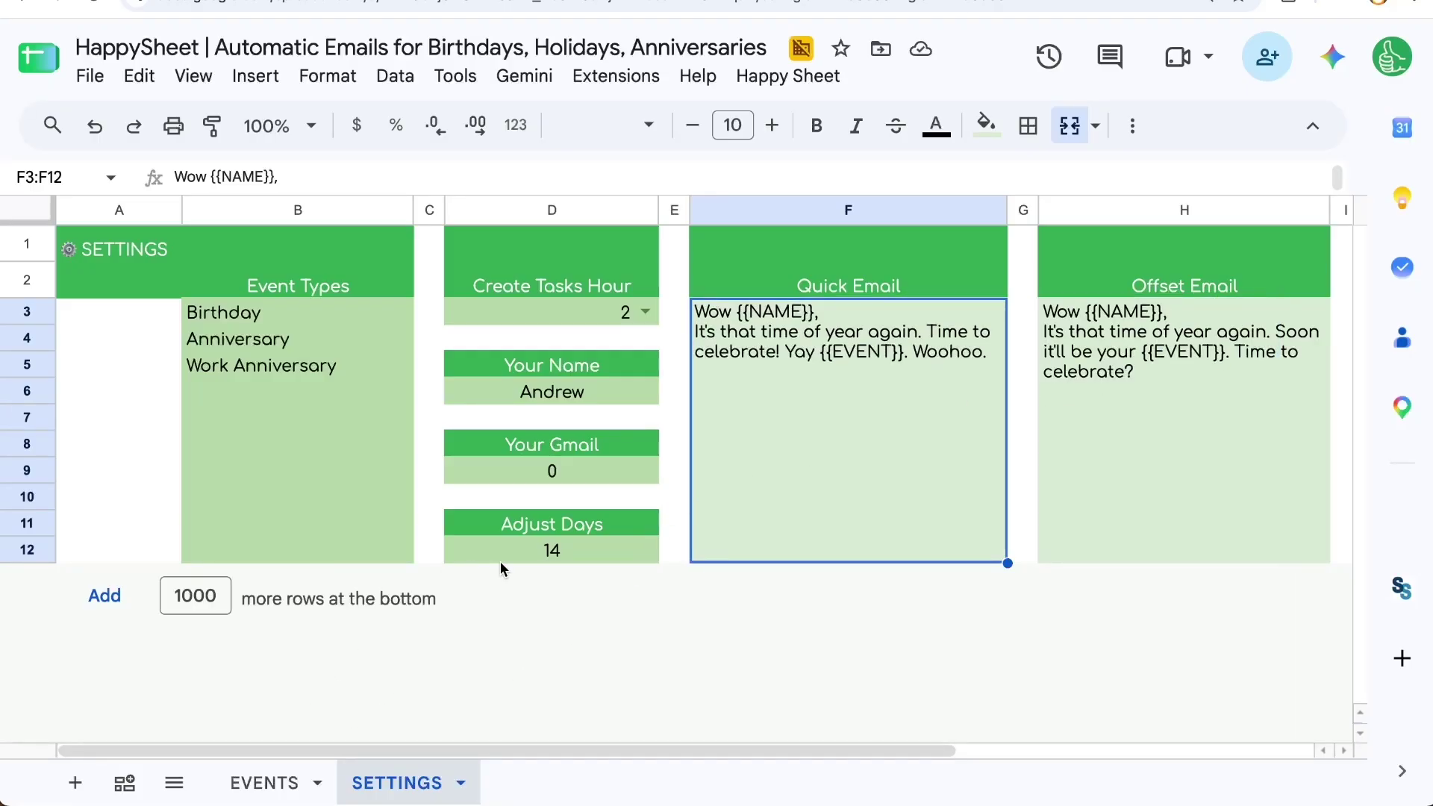
Review the Adjust Days setting, the Offset Email template and the Auto OFFSET Emails commands.
click(626, 548)
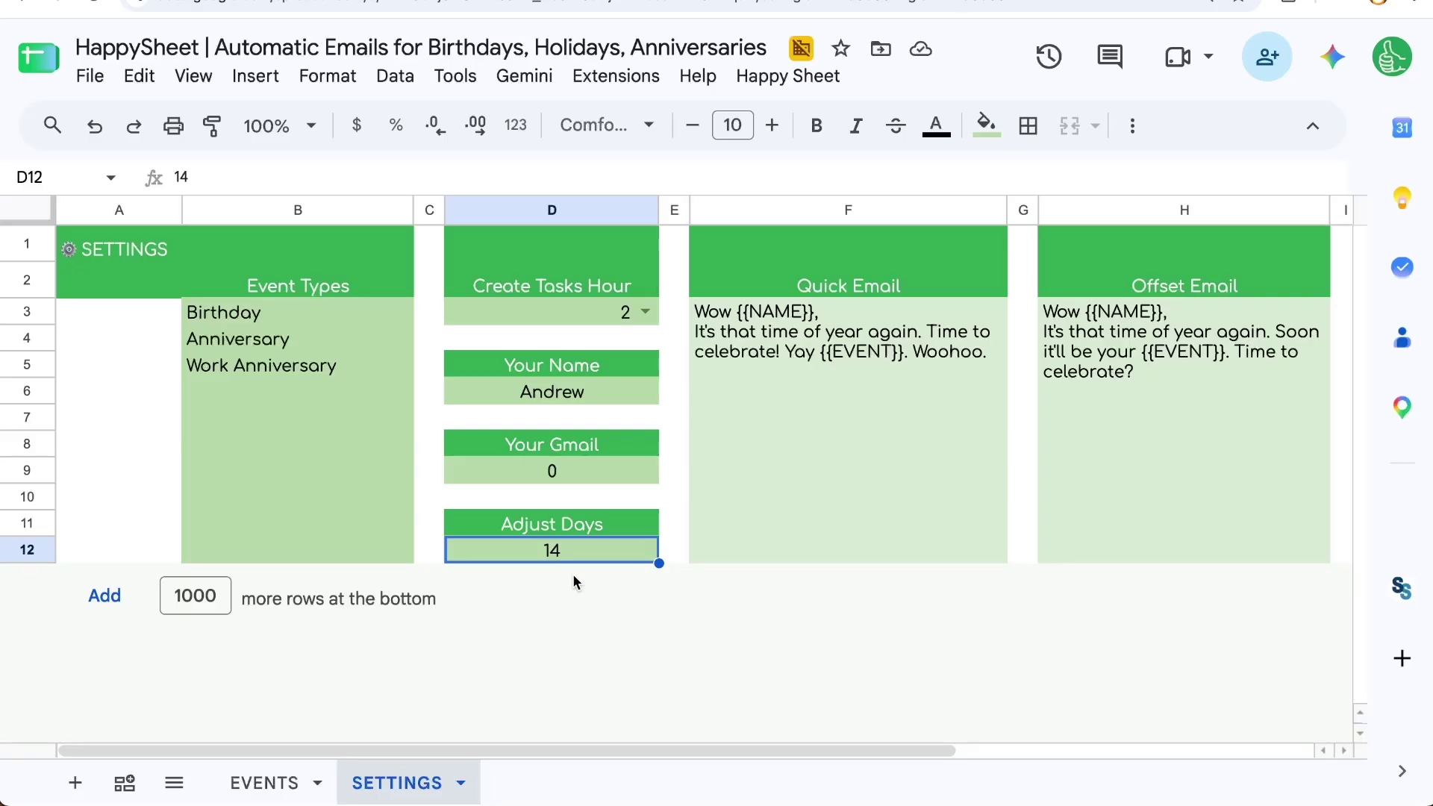
click(247, 786)
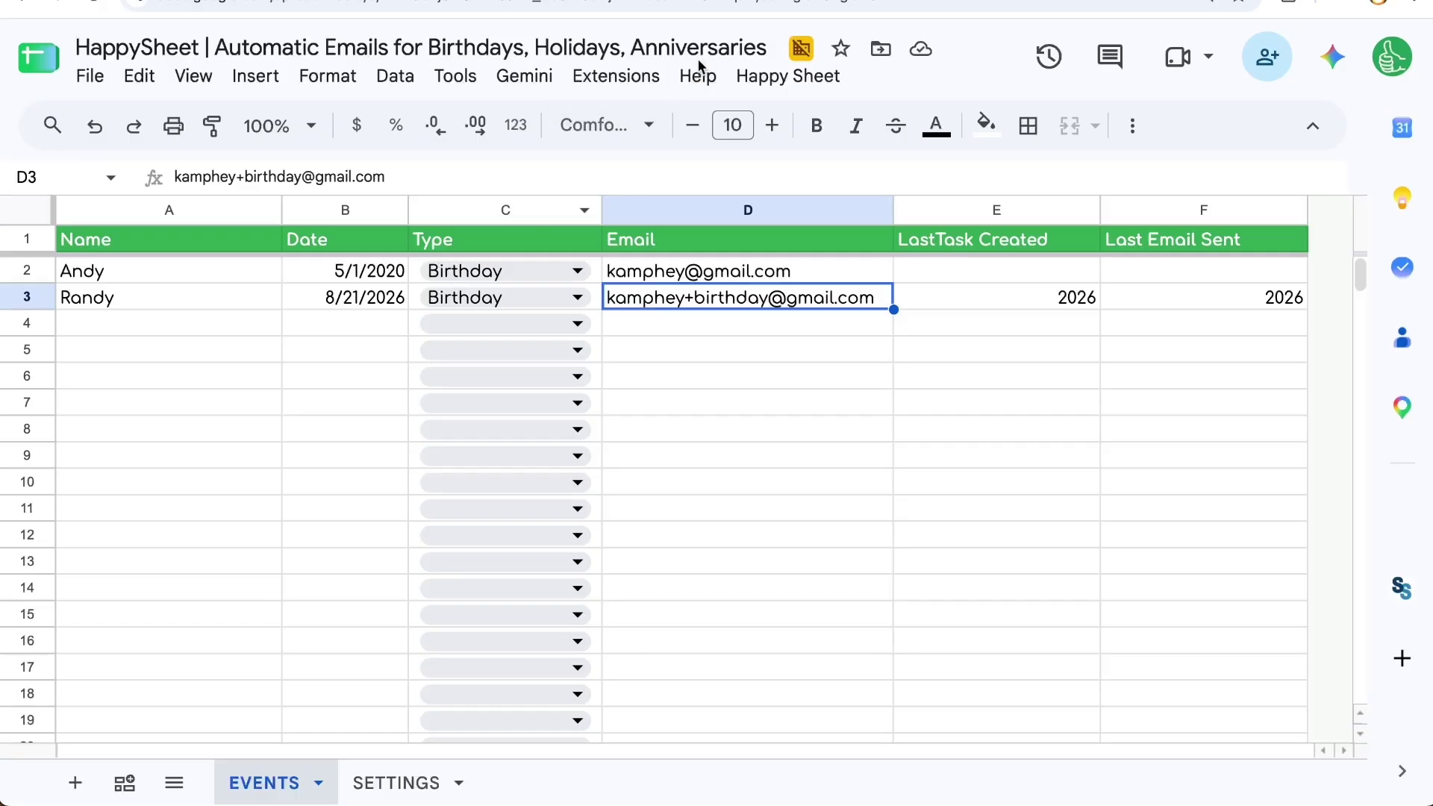
click(776, 81)
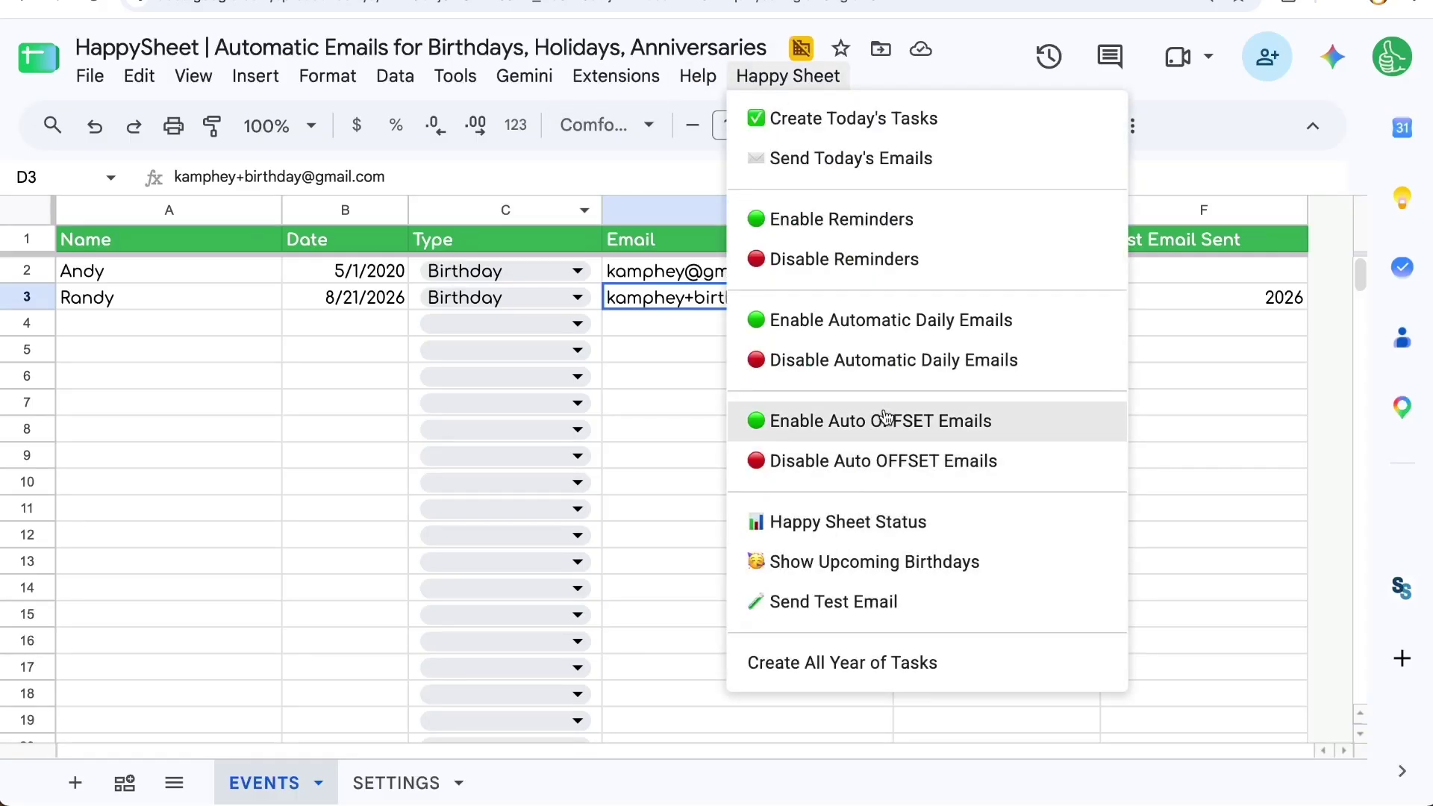
click(396, 783)
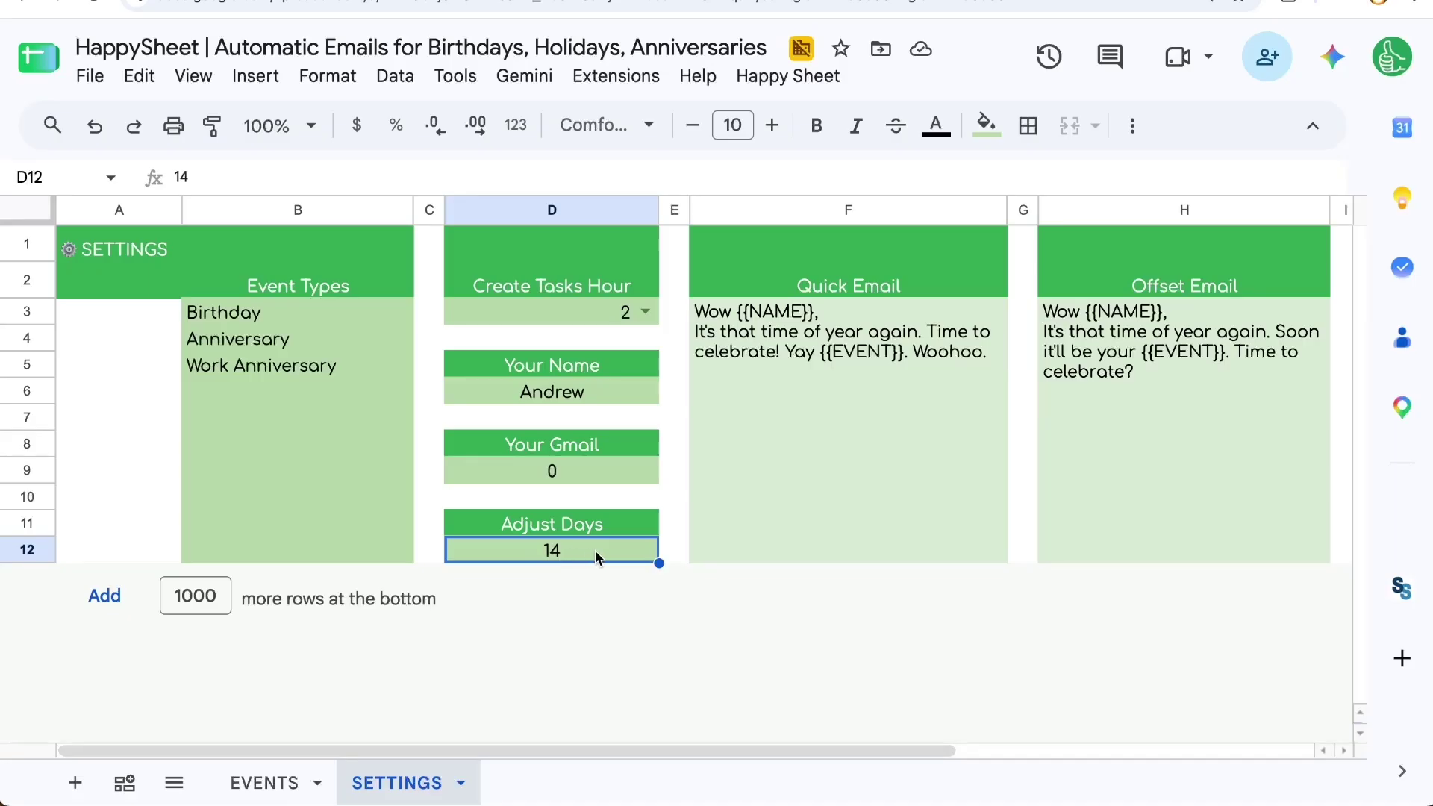
click(1239, 342)
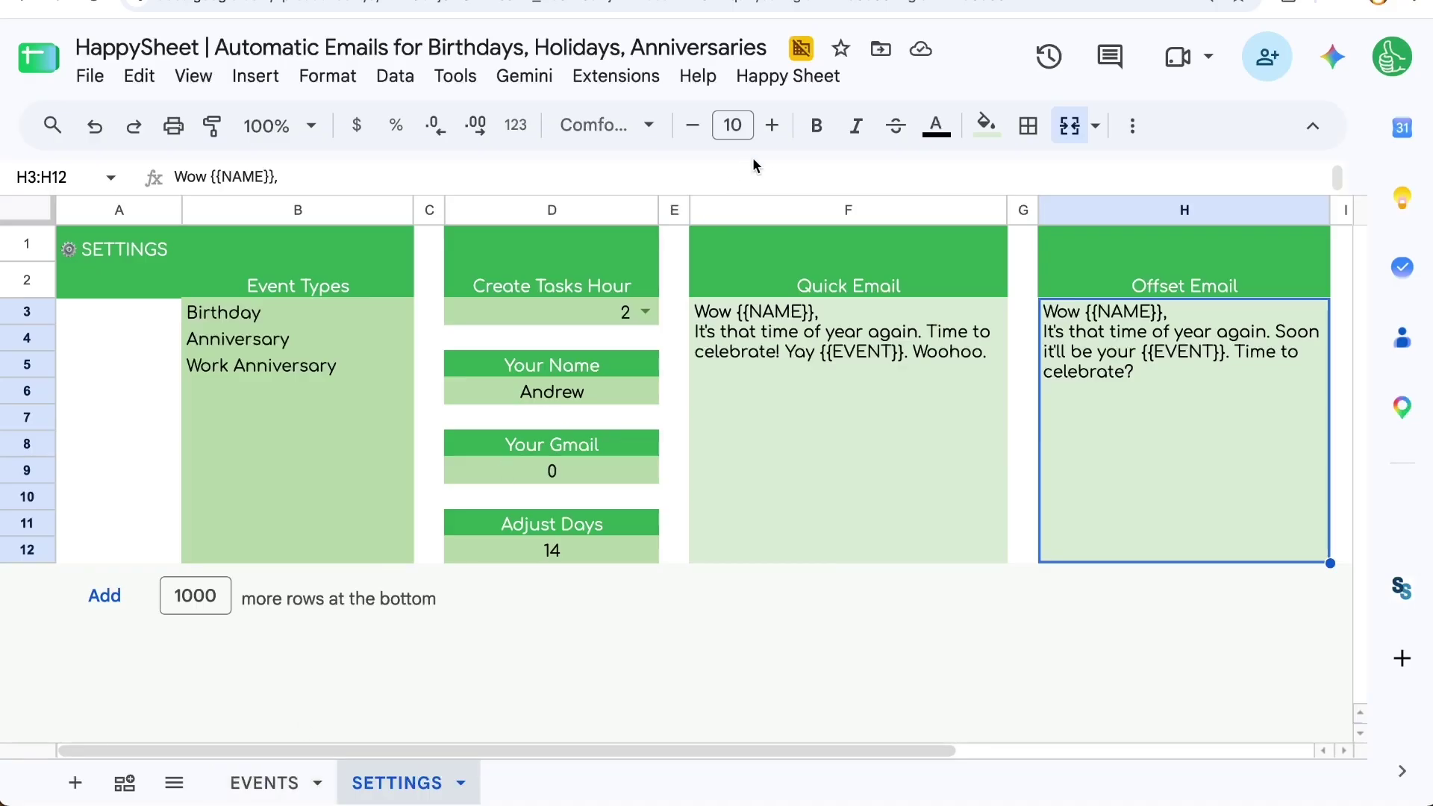
click(789, 78)
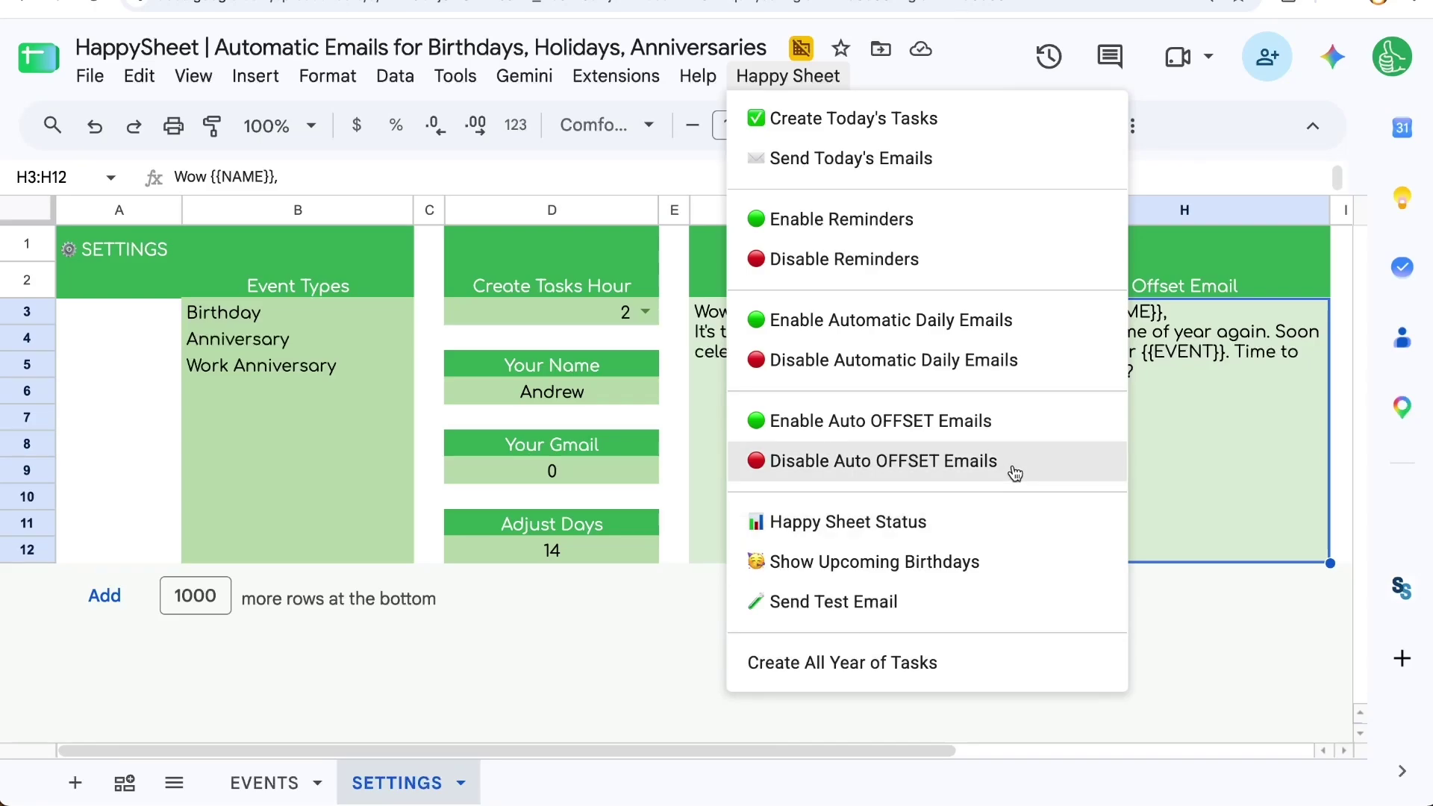
Examine the LastTask Created, Last Email Sent, Name and Date columns on the EVENTS sheet.
click(263, 782)
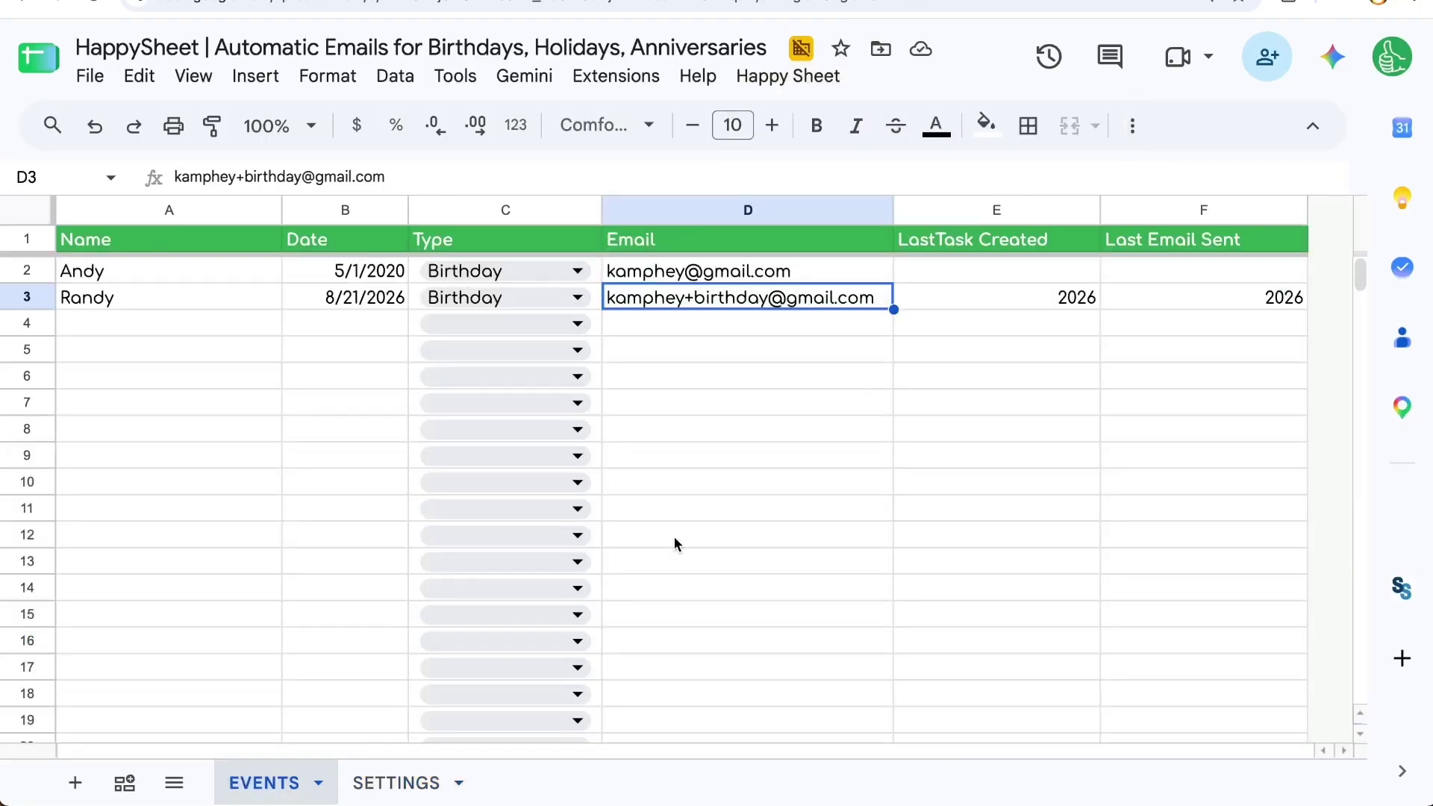
click(1070, 304)
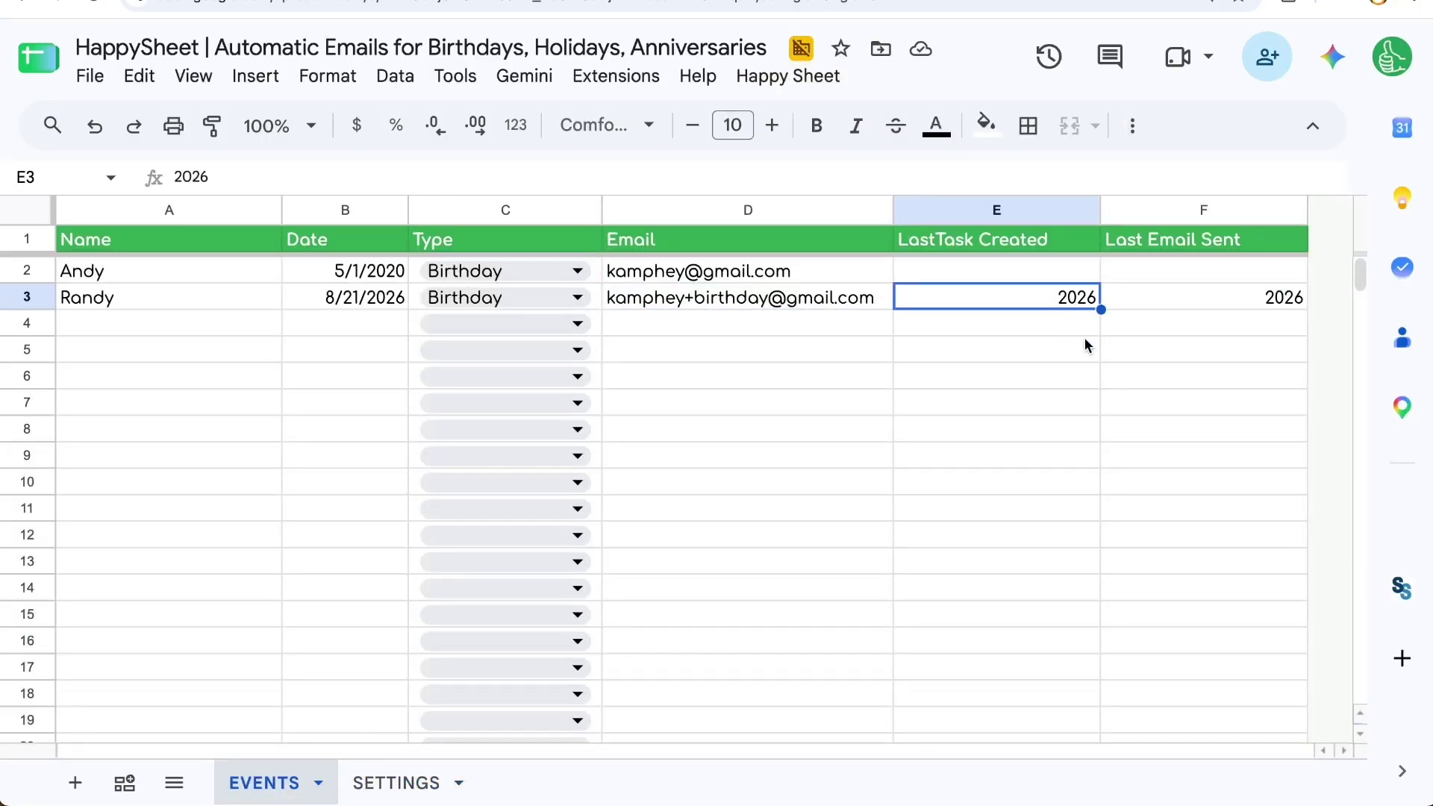
click(1198, 279)
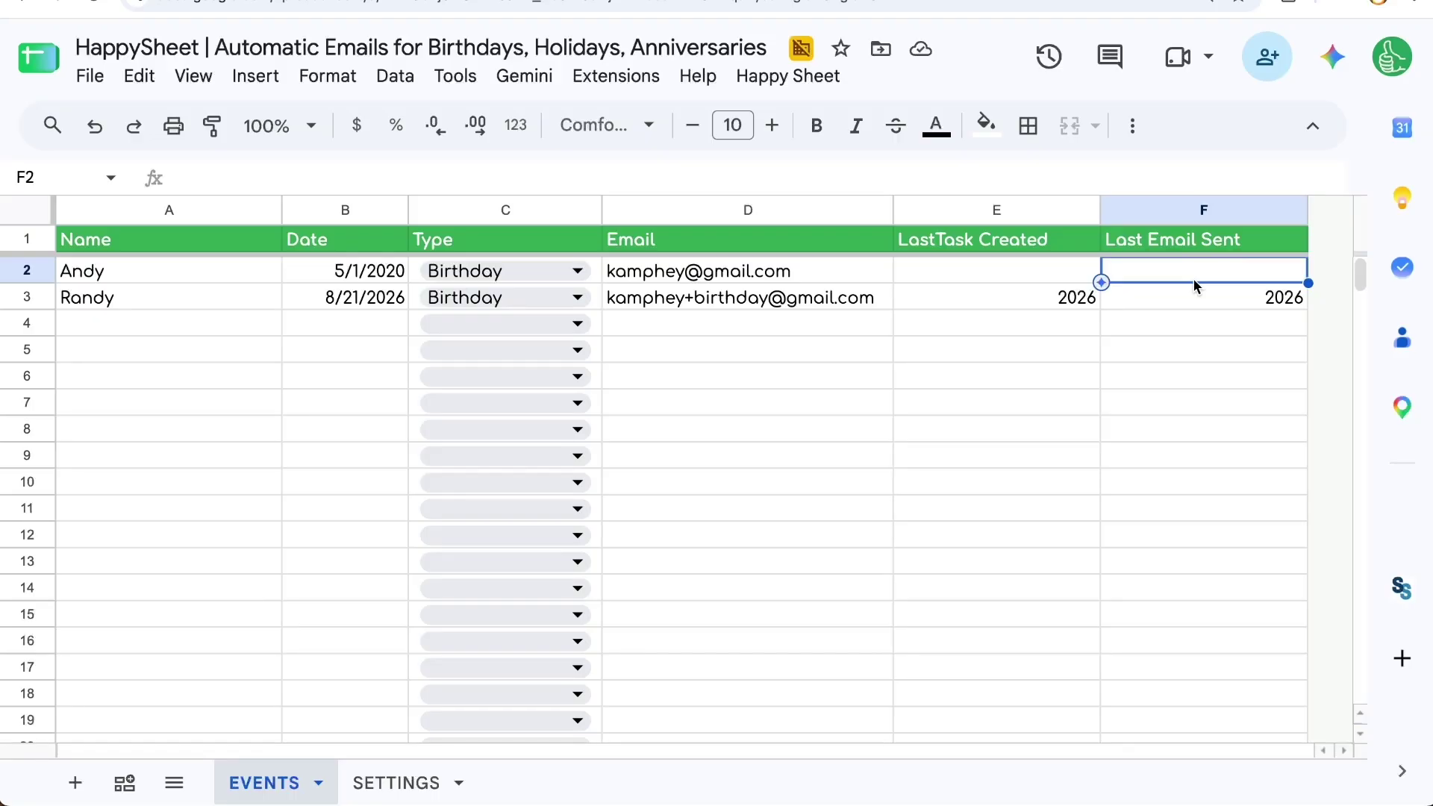
drag(261, 245, 347, 598)
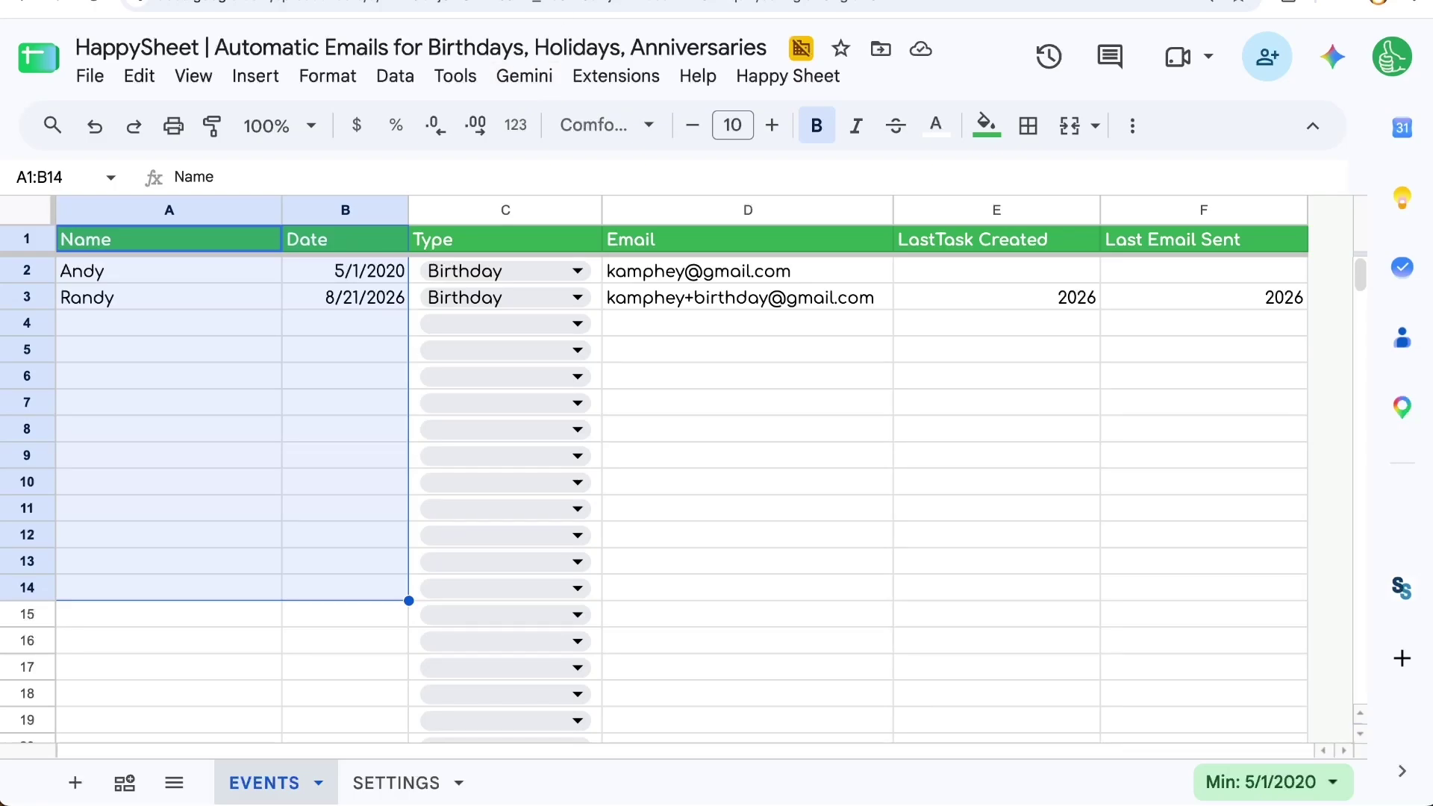
View the Happy Sheet product page and the sent birthday email in Gmail, and return to the spreadsheet.
key(ctrl+Tab)
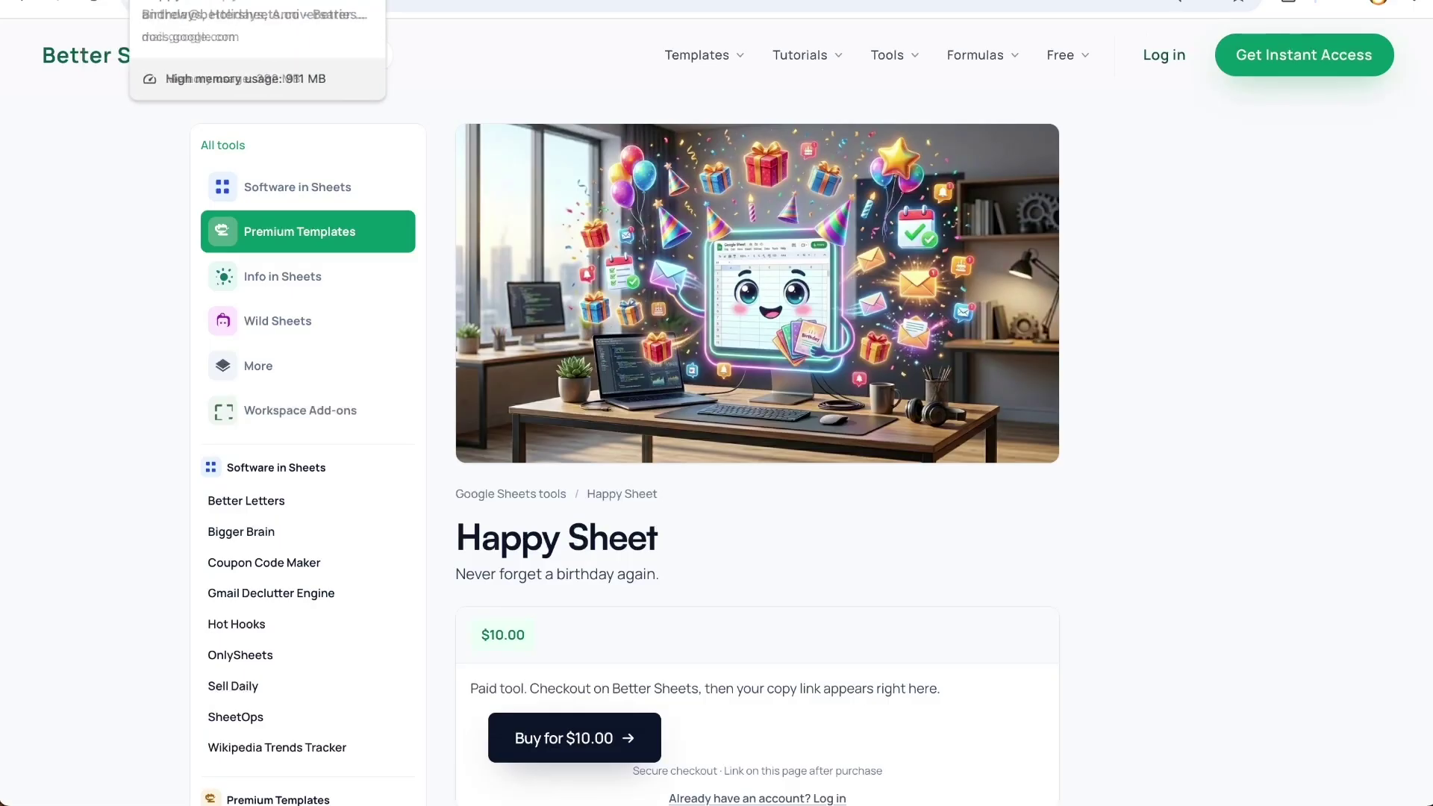
click(373, 0)
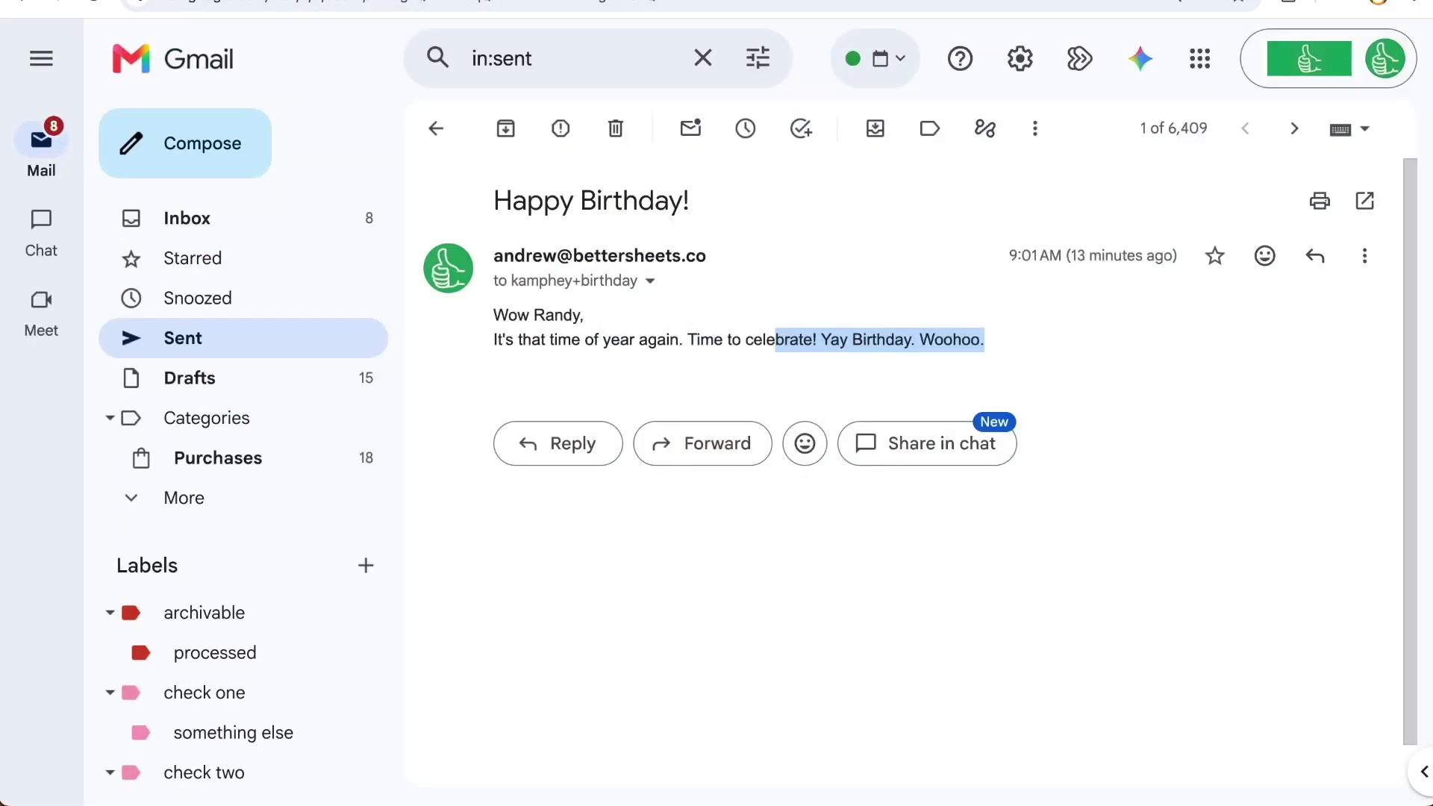
click(309, 2)
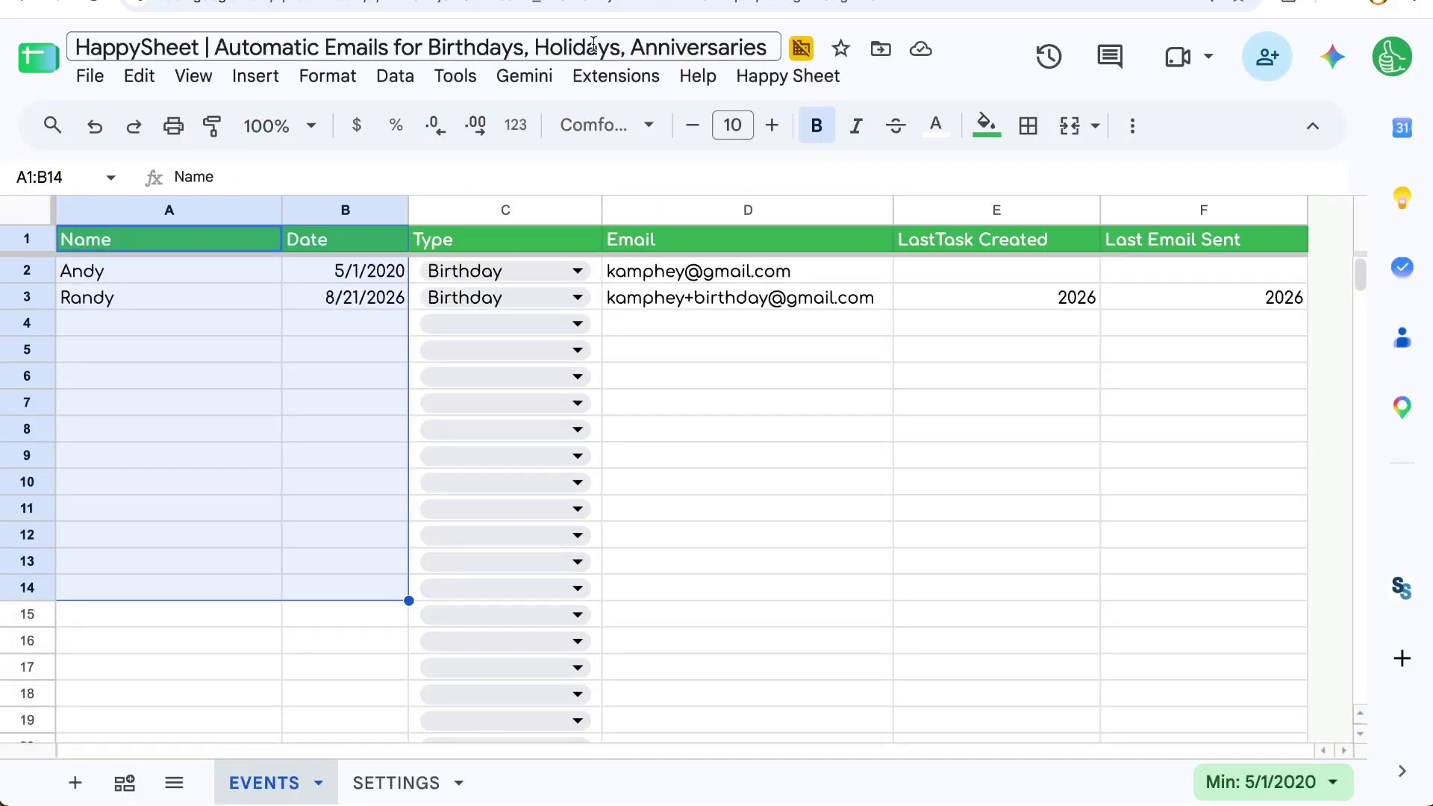